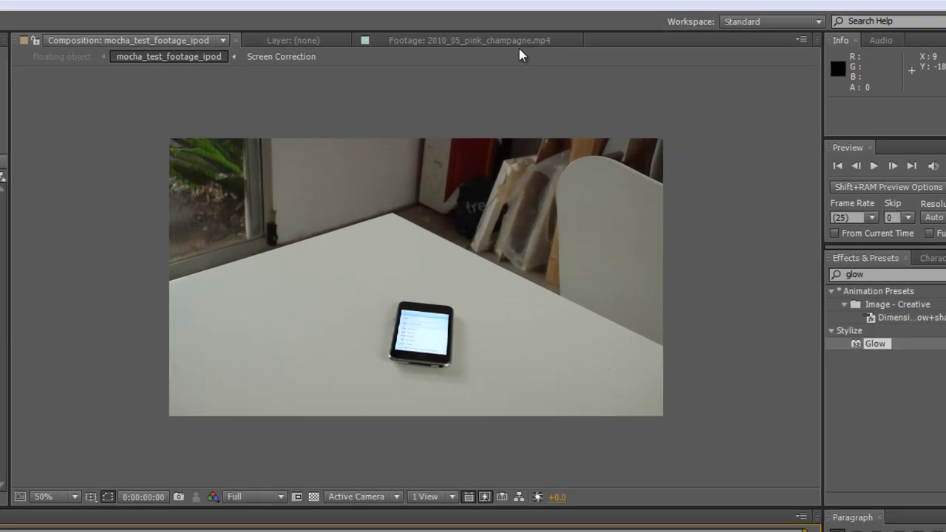
Preview the 2010_05_pink_champagne.mp4 footage and the mocha_test_footage_ipod composition.
click(518, 45)
drag(137, 467, 116, 505)
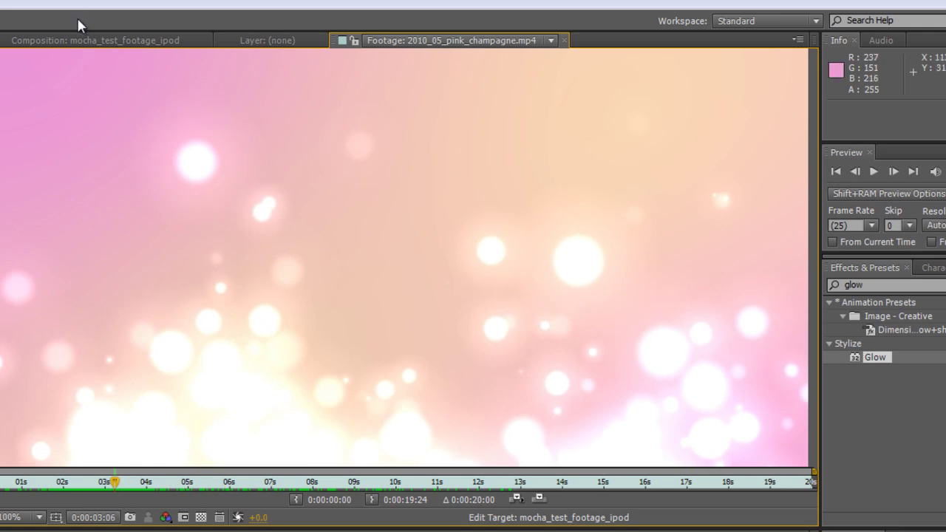
click(74, 41)
key(KP_0)
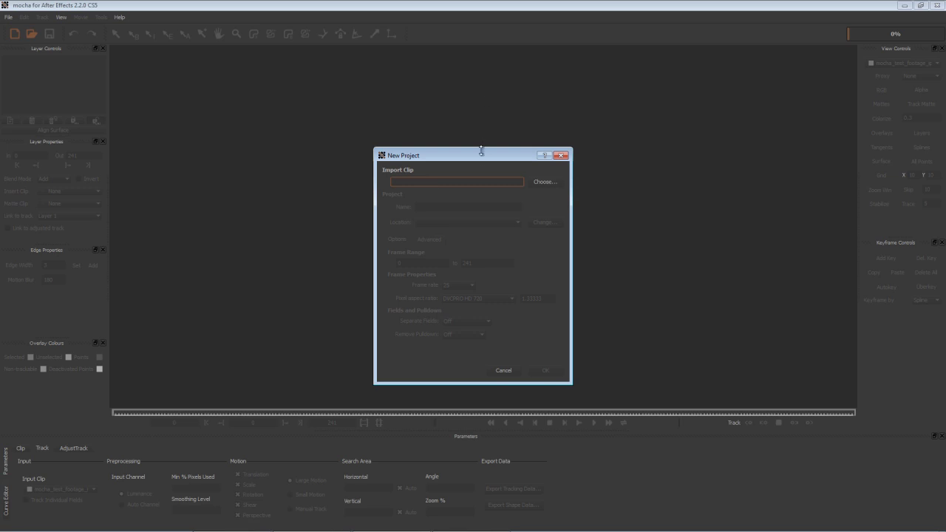
In mocha, choose mocha_test_footage_ipod.avi from the mocha test folder as the new project's import clip.
drag(481, 151, 473, 136)
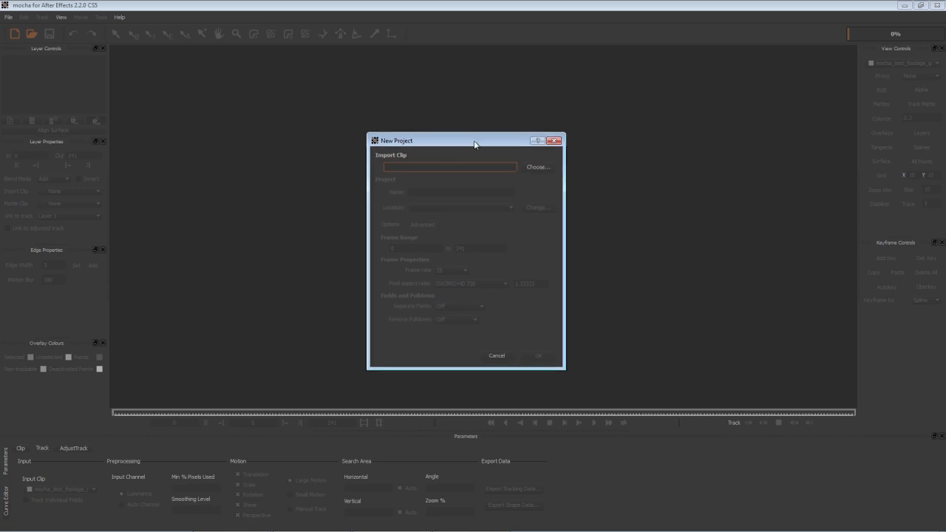
click(535, 168)
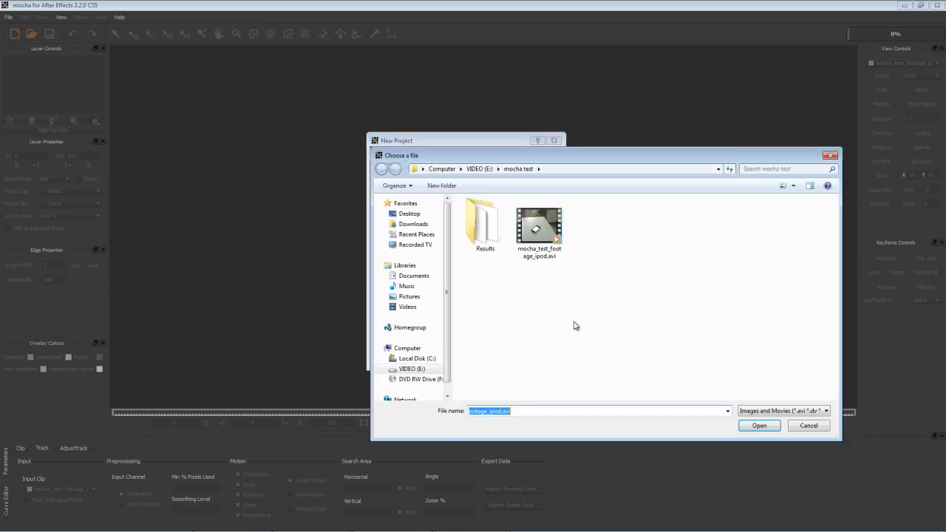
click(537, 230)
click(758, 427)
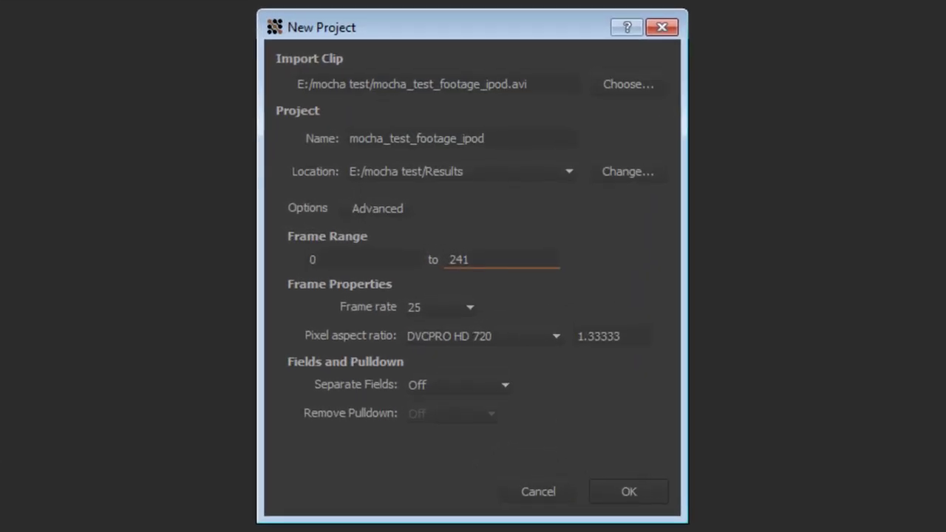
Check the new project's frame properties, keep DVCPRO HD 720 as the pixel aspect ratio, and create the project.
drag(544, 22, 540, 15)
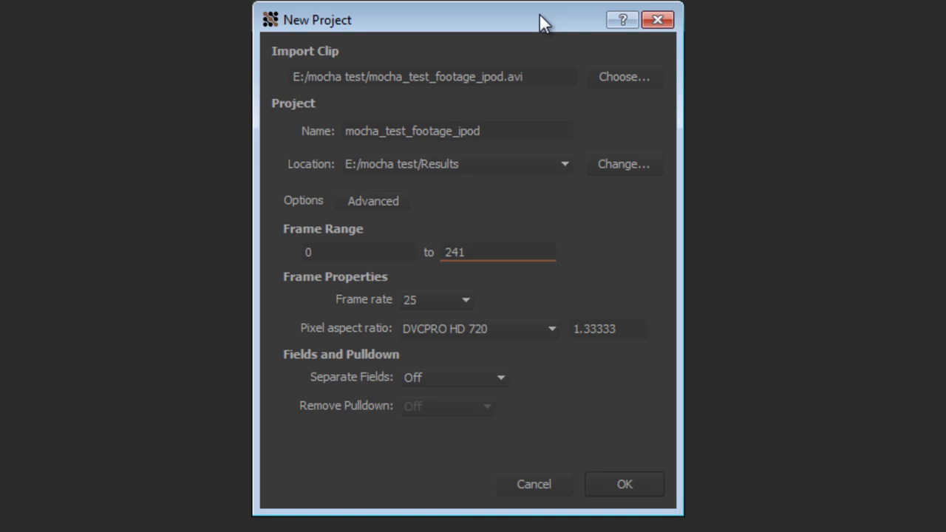
drag(539, 15, 527, 37)
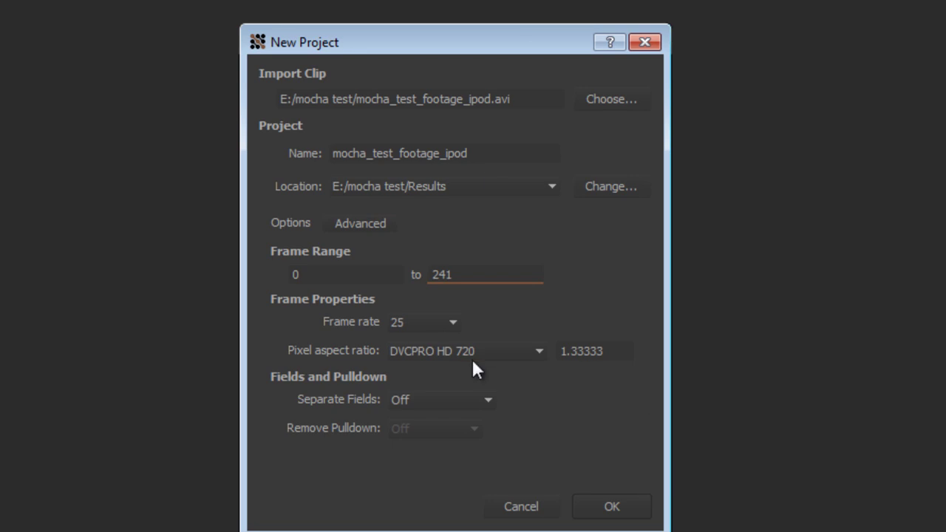
click(524, 353)
click(535, 352)
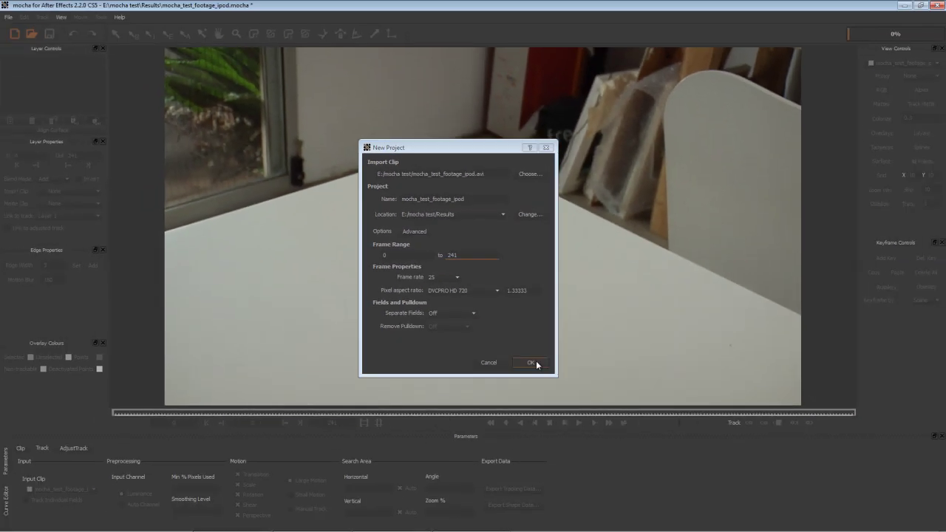
click(552, 396)
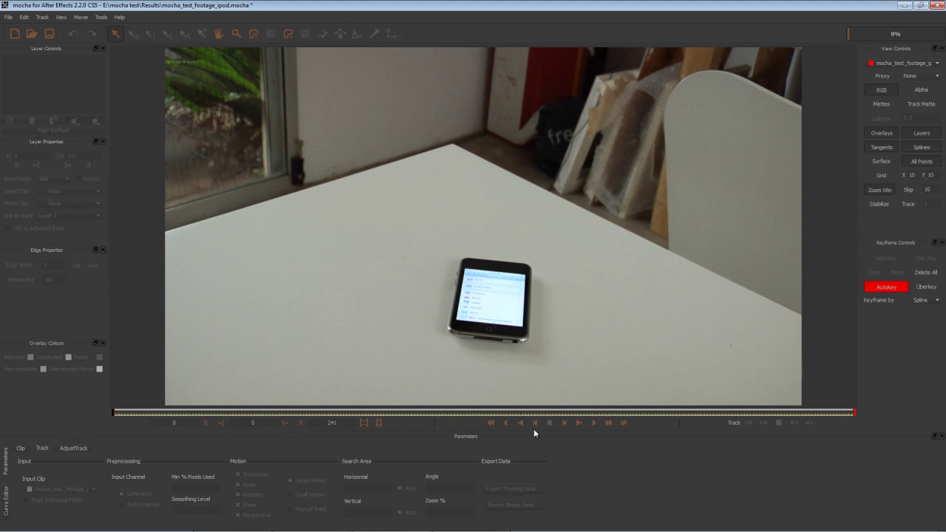
Return the clip to frame 0 and draw a four-point spline loosely around the iPod on the table.
click(447, 411)
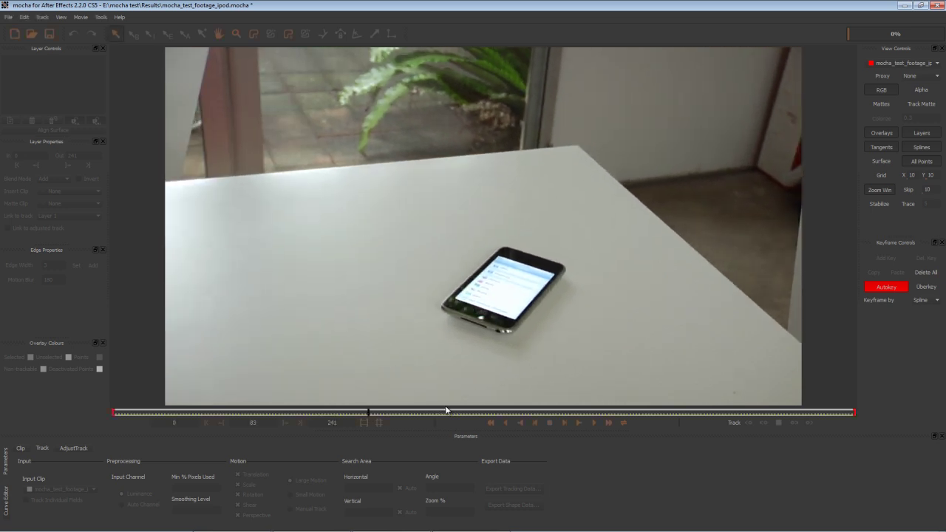
drag(369, 411, 114, 411)
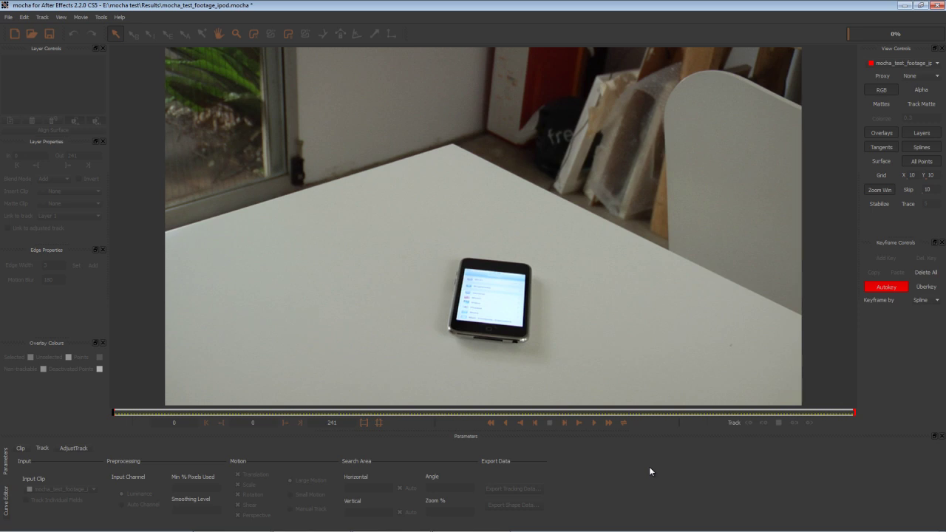
click(254, 34)
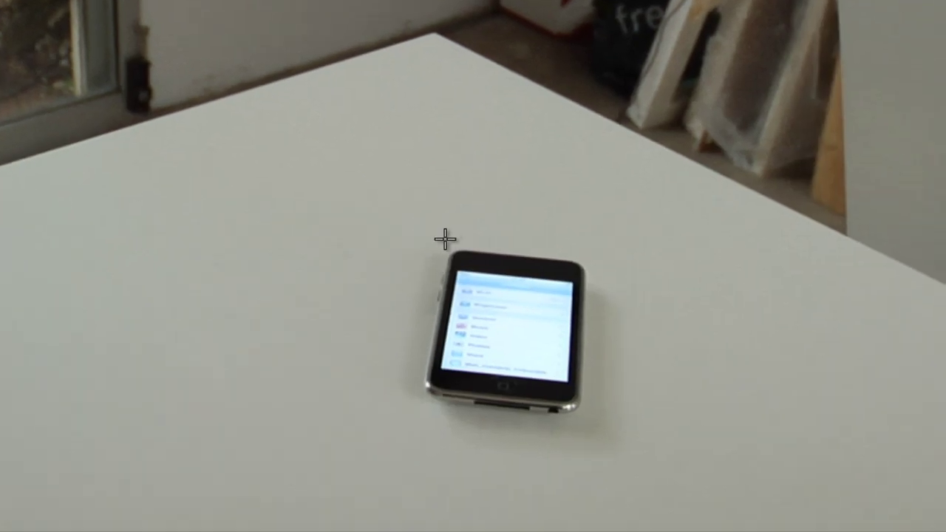
mouse_move(443, 239)
mouse_down()
mouse_move(597, 272)
mouse_move(596, 244)
mouse_move(600, 254)
mouse_up()
click(588, 446)
click(394, 412)
drag(394, 412, 405, 419)
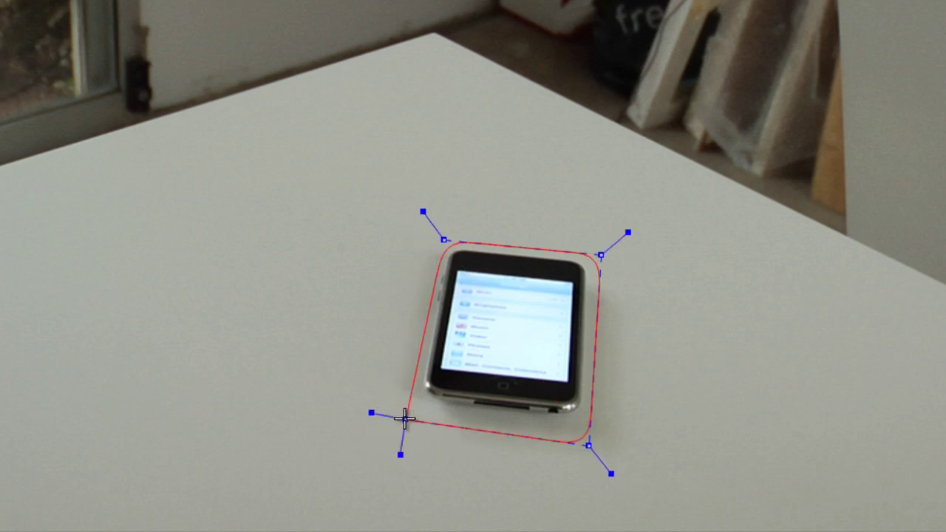
key(ctrl+z)
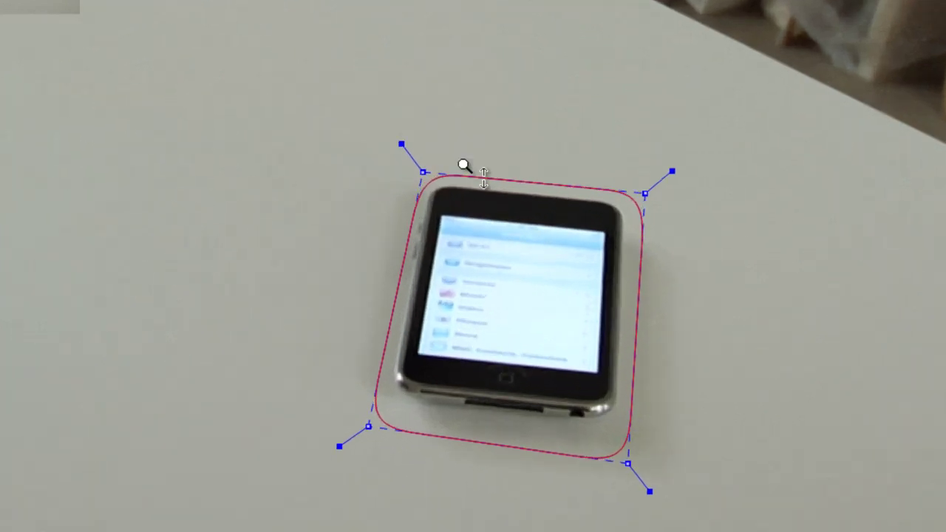
Tighten the spline around the iPod by moving its corner points closer to the device's edges.
key(z)
drag(529, 372, 483, 209)
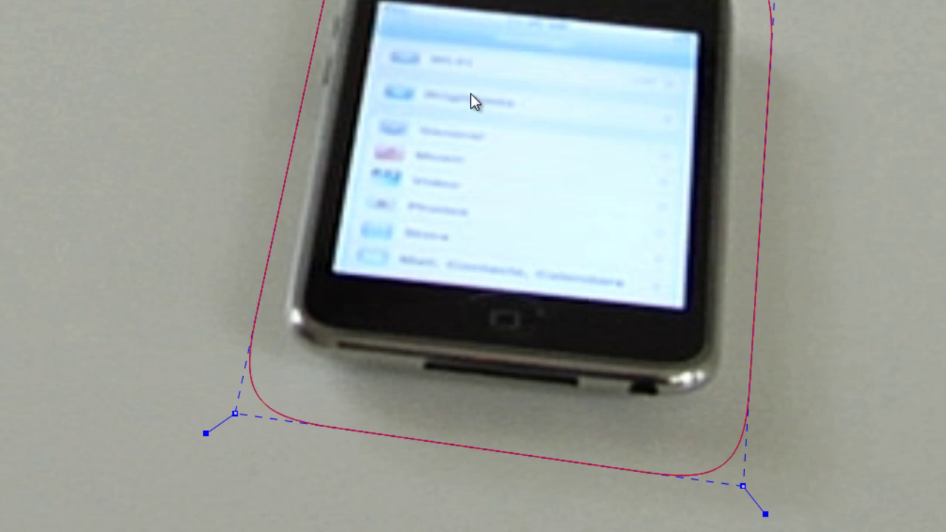
drag(456, 129, 412, 27)
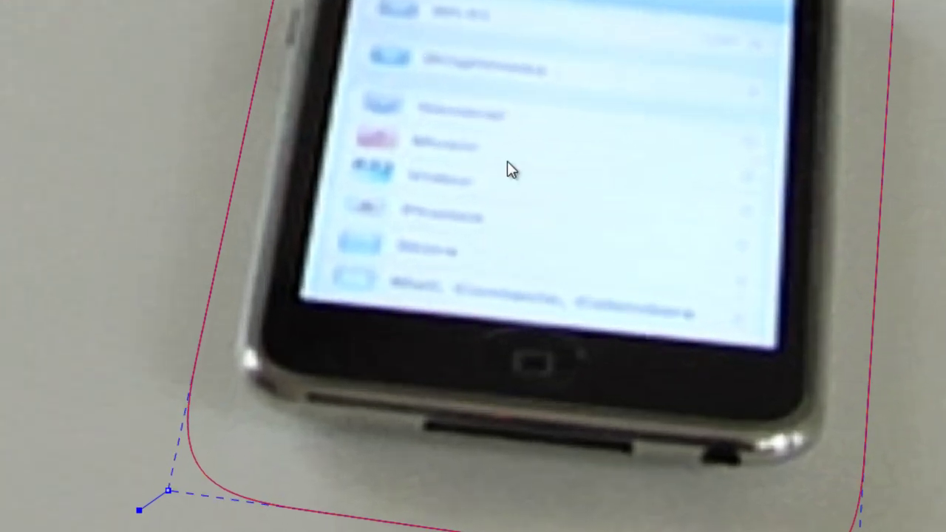
drag(471, 47, 534, 234)
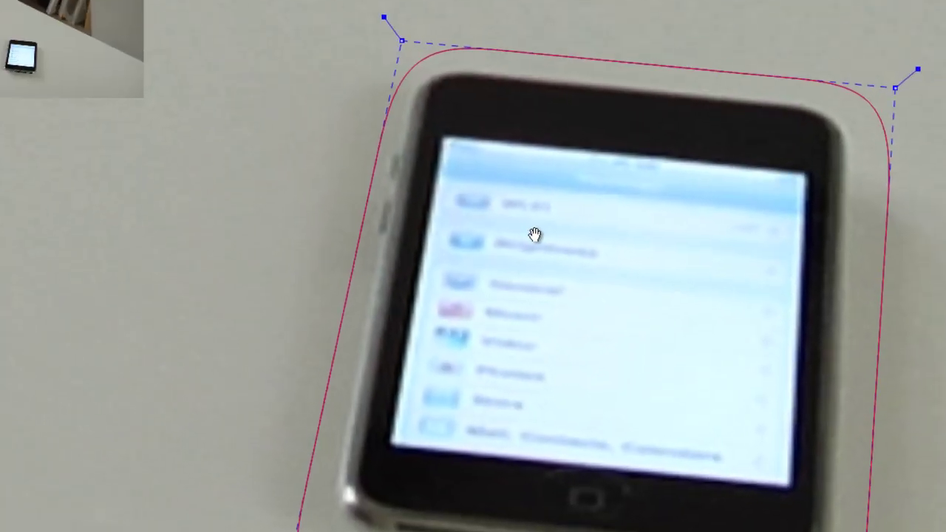
drag(596, 428, 619, 247)
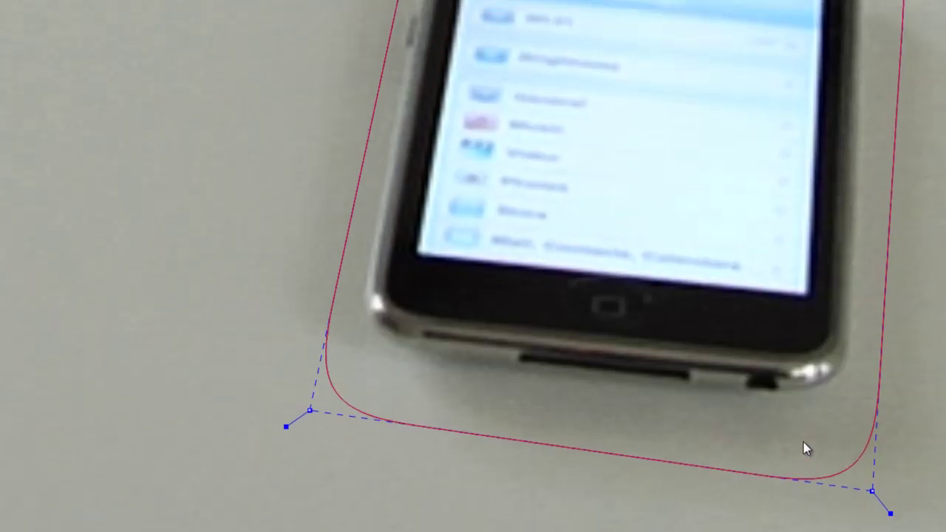
drag(587, 84, 511, 219)
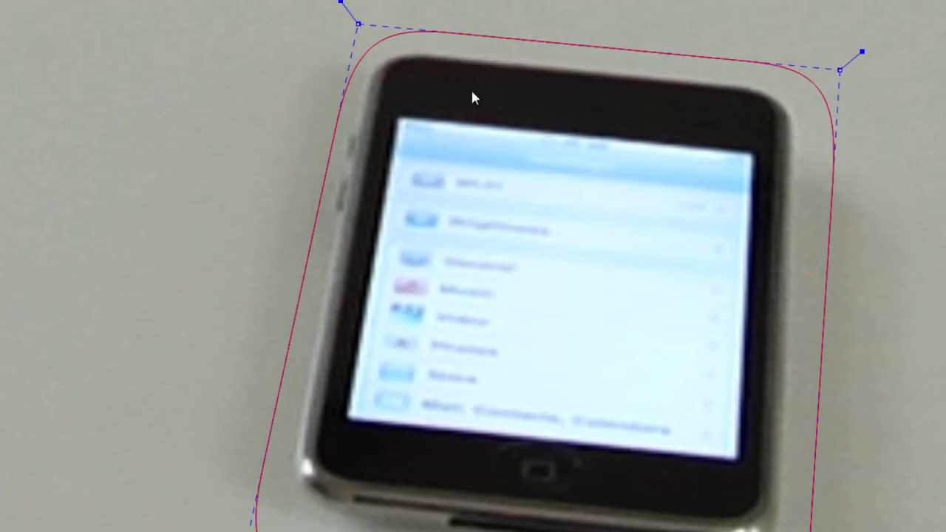
drag(357, 24, 358, 35)
drag(841, 69, 844, 80)
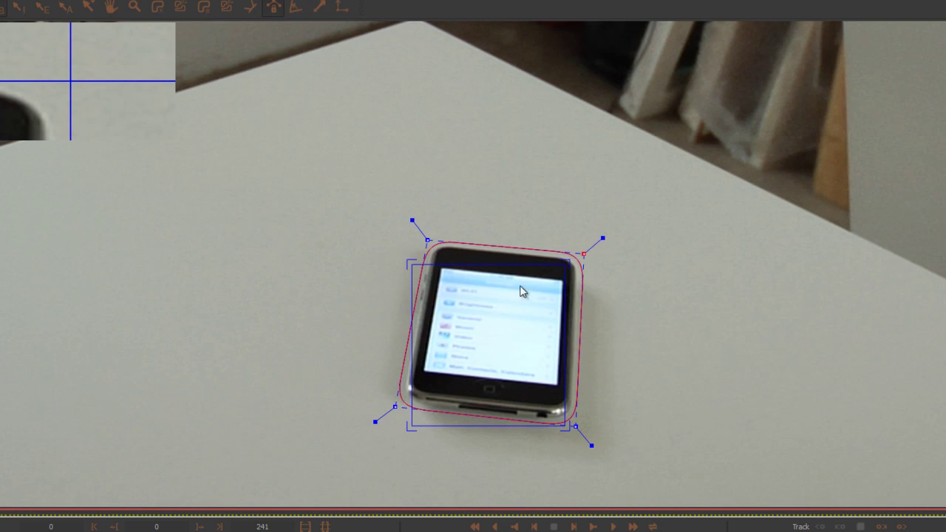
Move the surface's upper-left corner onto the upper-left corner of the iPod's lit screen.
key(z)
drag(481, 402, 519, 207)
key(x)
drag(436, 138, 541, 257)
key(z)
drag(540, 399, 542, 271)
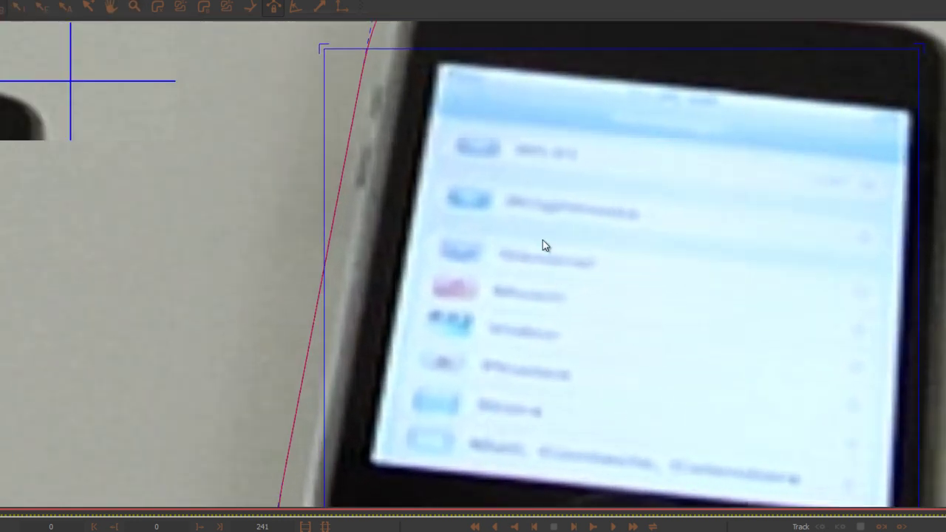
key(x)
drag(497, 165, 567, 281)
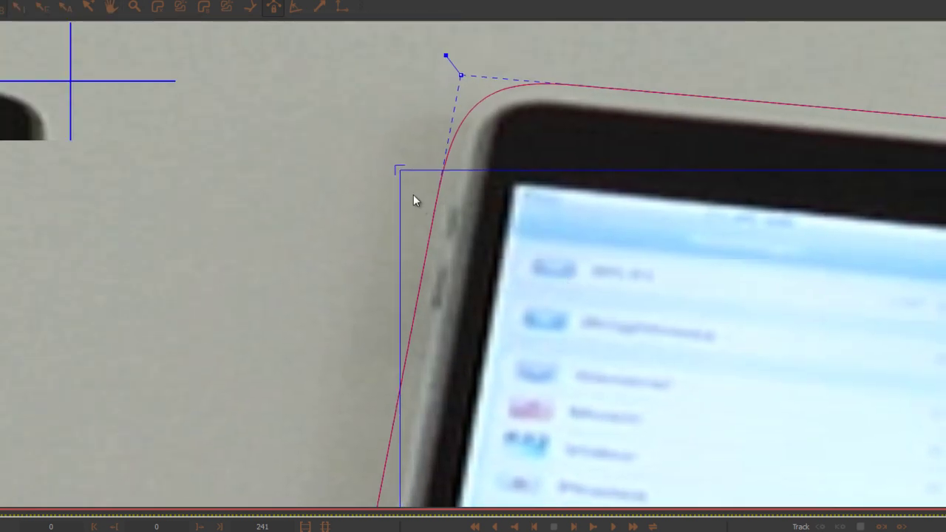
drag(400, 171, 510, 180)
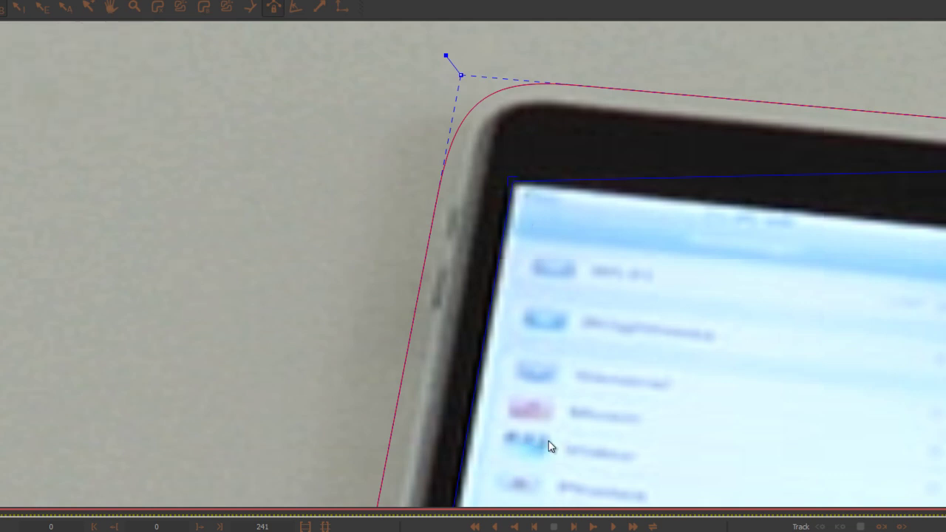
Align the surface's lower-left and lower-right corners with the matching corners of the iPod's screen.
key(x)
drag(564, 444, 596, 200)
drag(532, 412, 581, 228)
drag(427, 392, 462, 194)
key(x)
drag(683, 275, 445, 275)
drag(690, 210, 503, 309)
drag(599, 501, 573, 347)
Move the surface's upper-right corner onto the upper-right corner of the iPod's screen and check the overall fit.
key(x)
drag(572, 149, 557, 379)
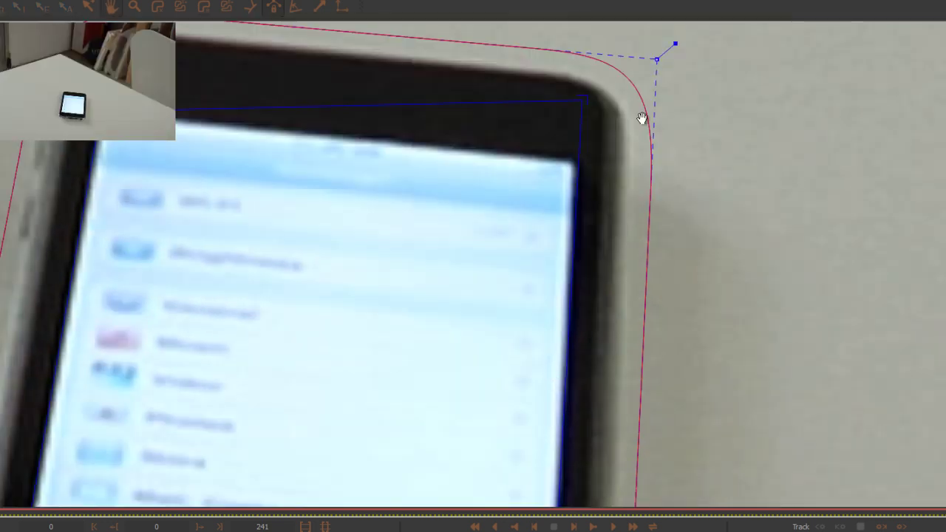
drag(583, 100, 580, 159)
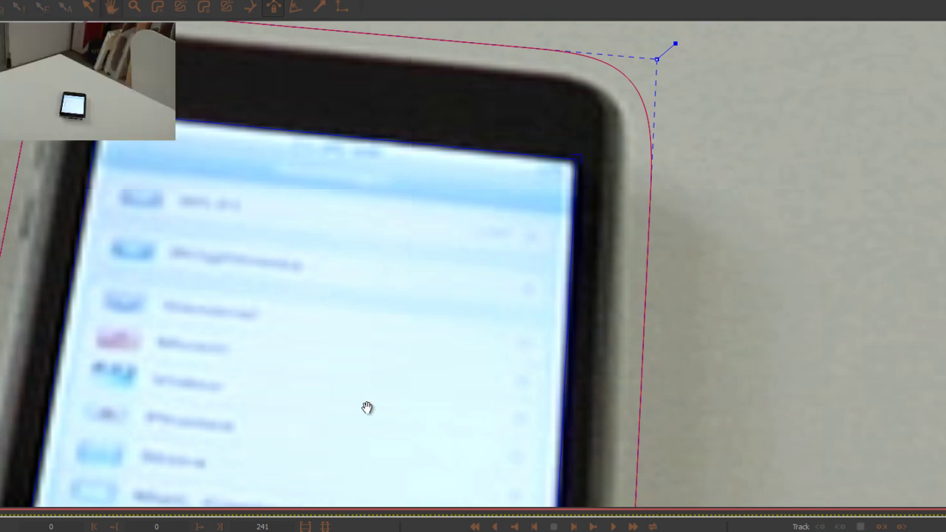
drag(367, 407, 599, 308)
scroll(598, 307, down, 2)
key(z)
drag(572, 220, 563, 202)
key(x)
drag(574, 135, 546, 232)
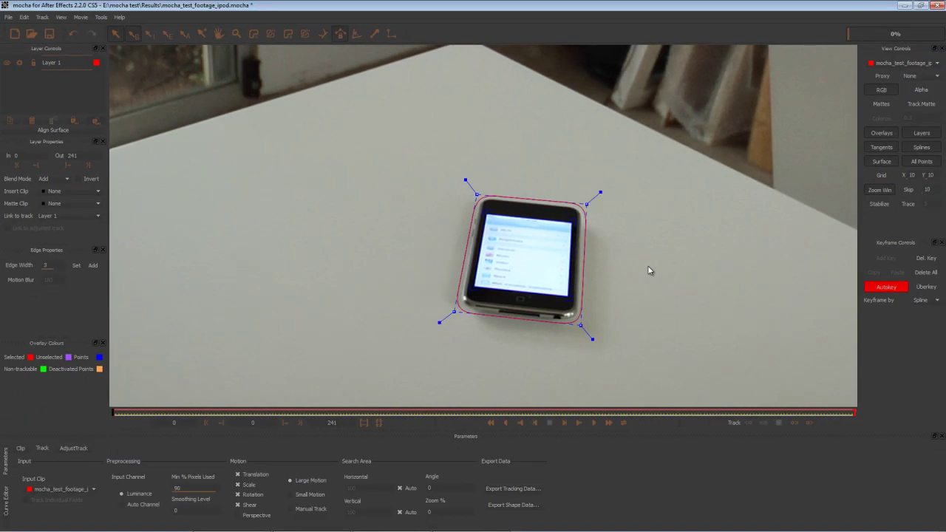
Track Layer 1 forwards from the first frame and stop the tracking partway through the clip.
click(42, 16)
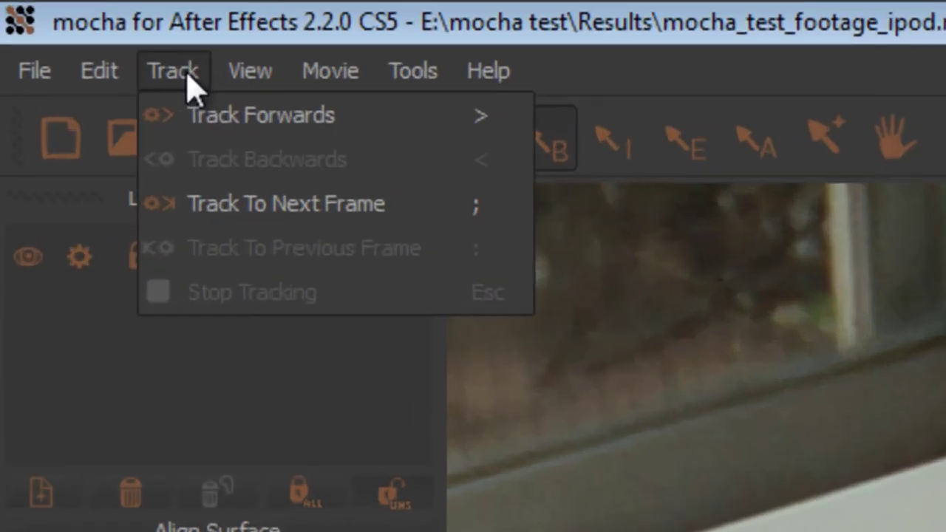
mouse_move(61, 16)
mouse_move(185, 74)
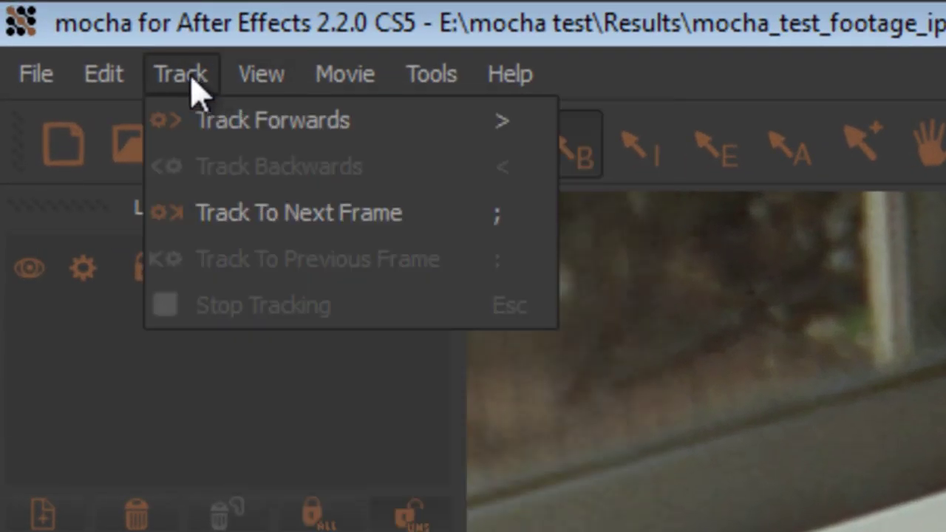
click(190, 140)
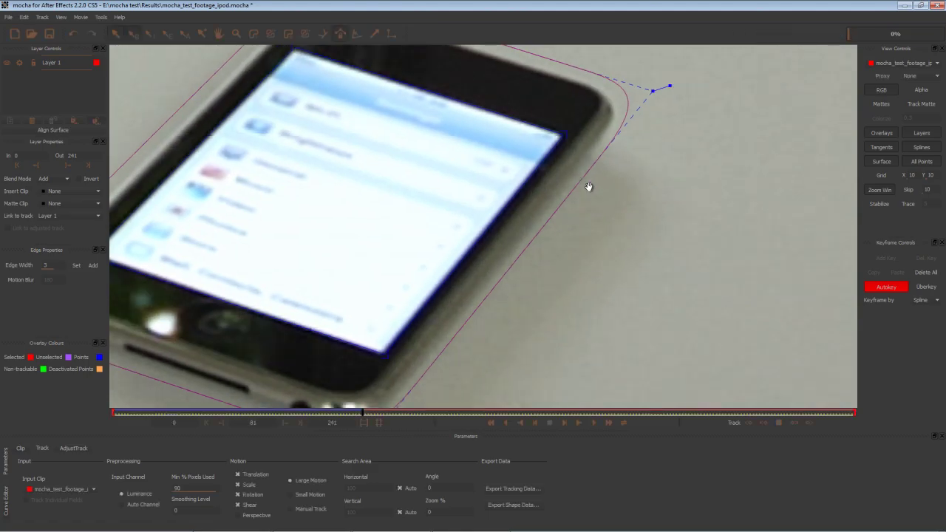
key(x)
drag(203, 262, 507, 271)
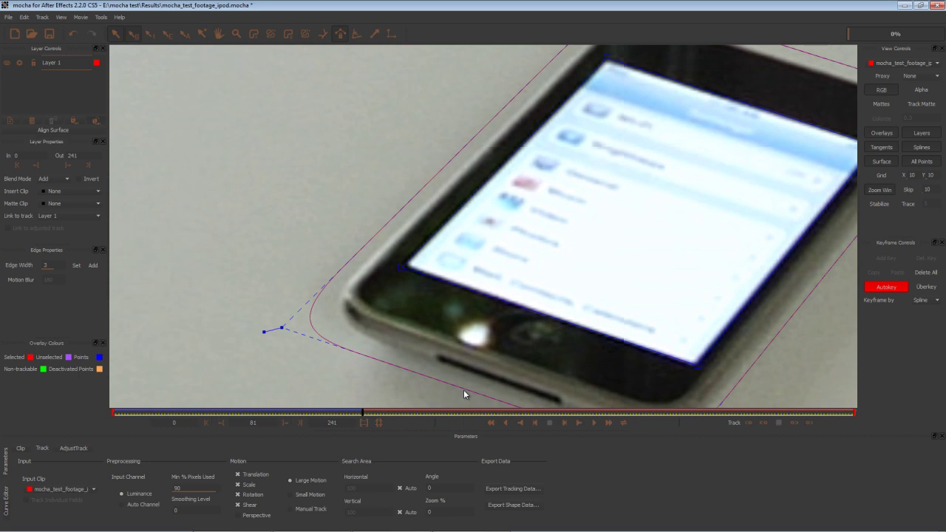
key(shift+z)
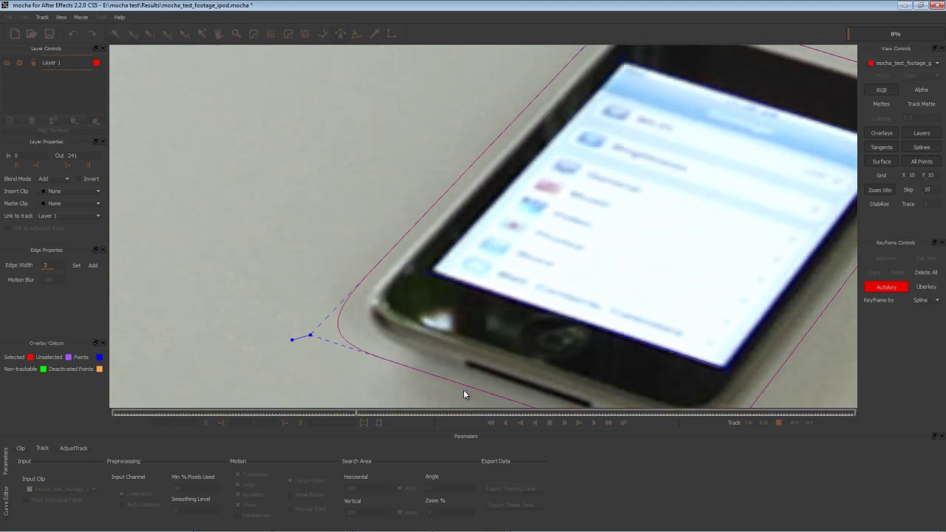
key(Escape)
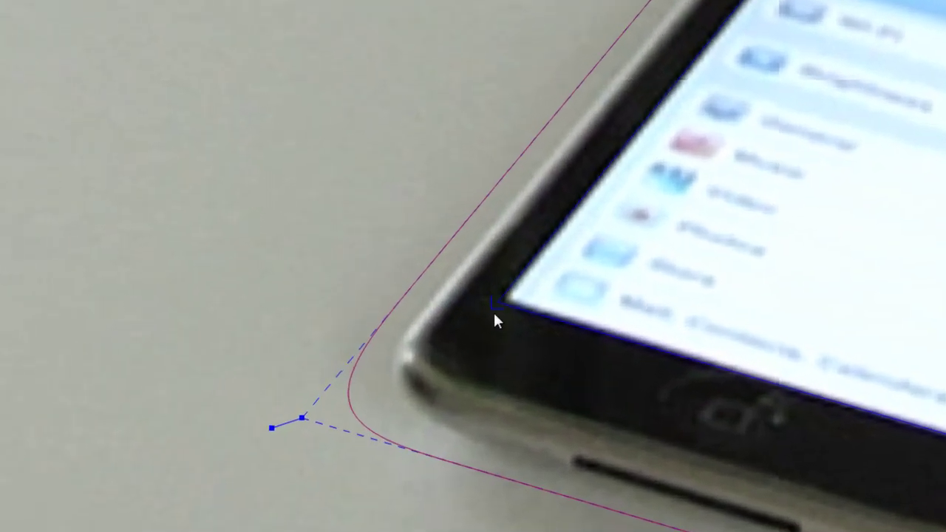
Nudge the surface's lower-left corner onto the matching corner of the iPod's lit screen and check its fit over the following frames.
drag(492, 306, 492, 306)
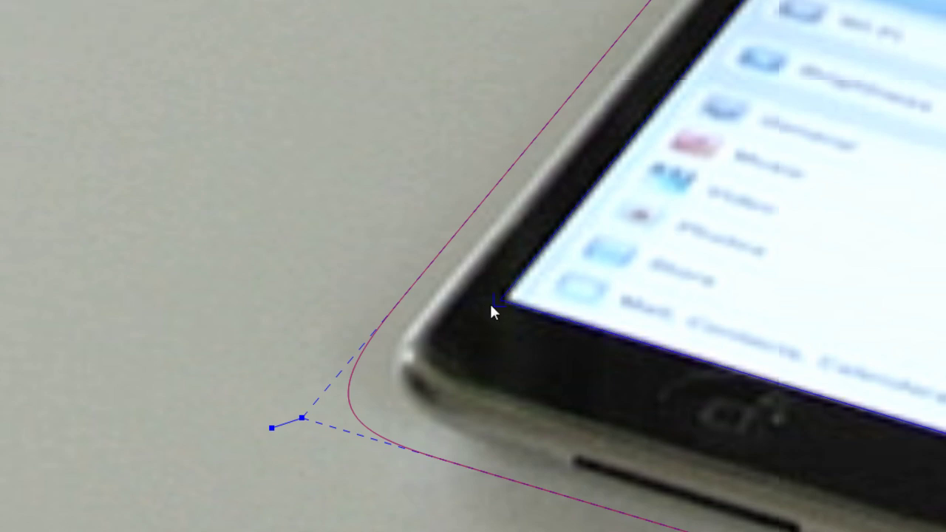
key(Right)
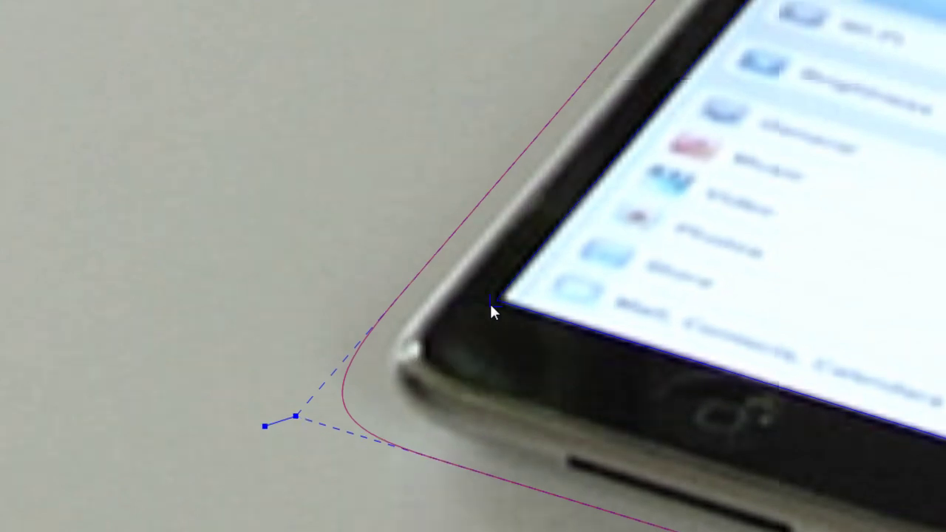
key(Right)
key(Right)
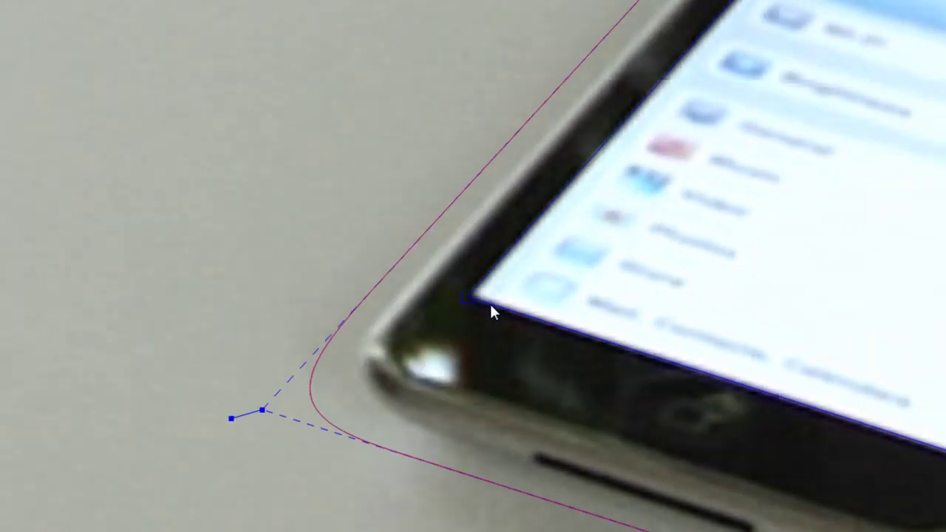
key(Right)
key(Right)
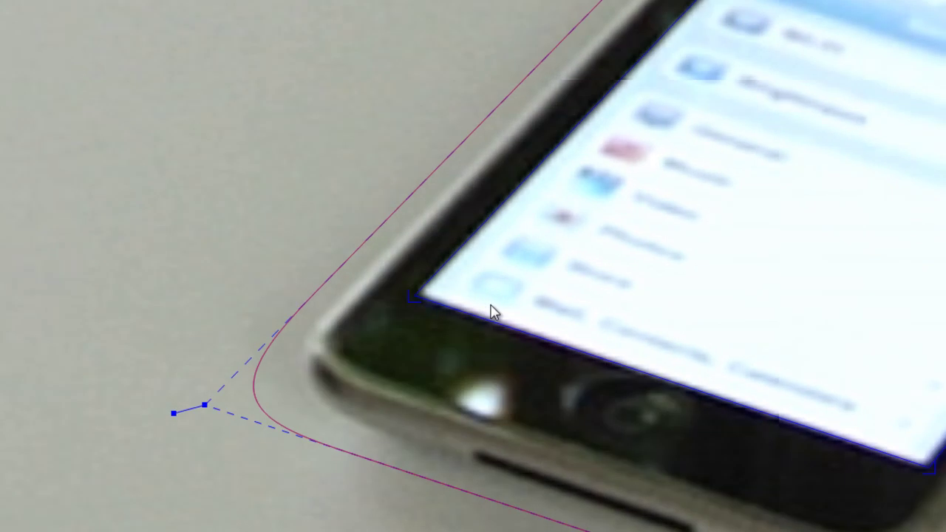
Go back two frames and nudge the surface's lower-right corner onto the matching corner of the iPod's lit screen.
drag(491, 313, 304, 314)
key(Left)
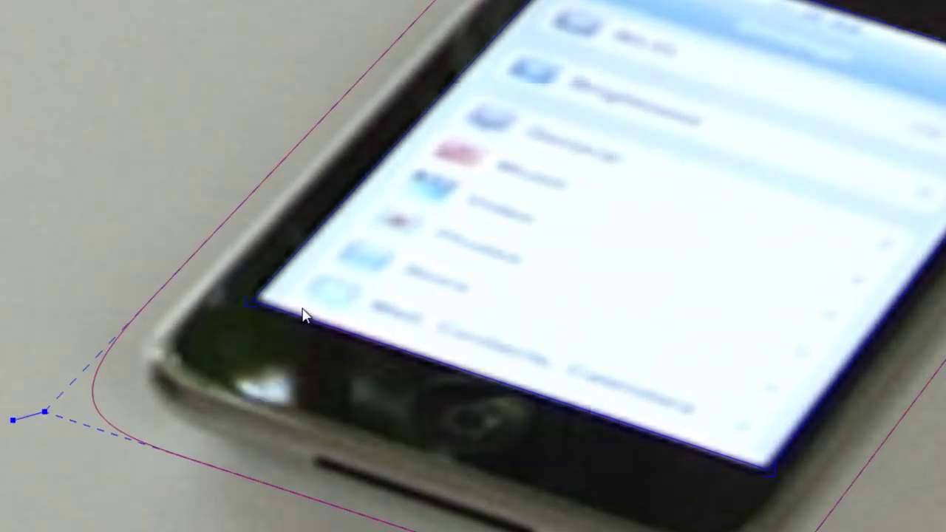
key(Left)
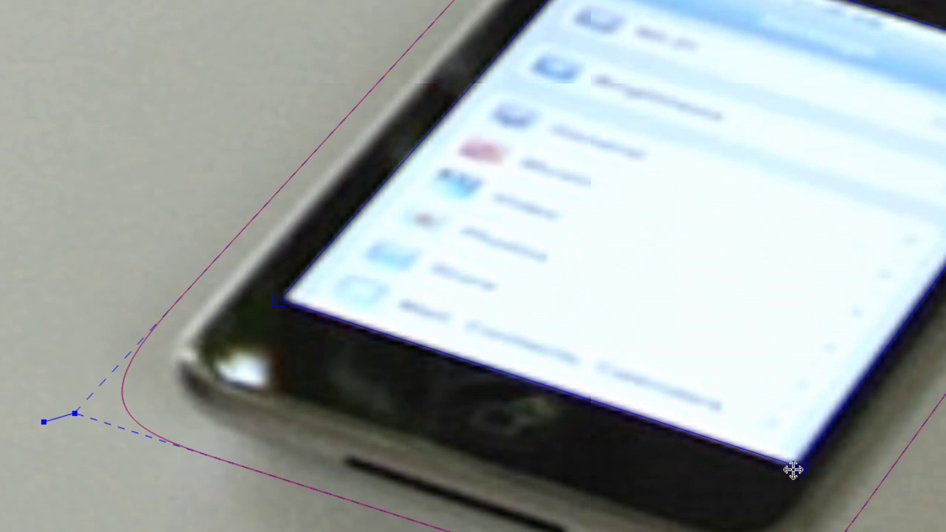
drag(797, 468, 795, 471)
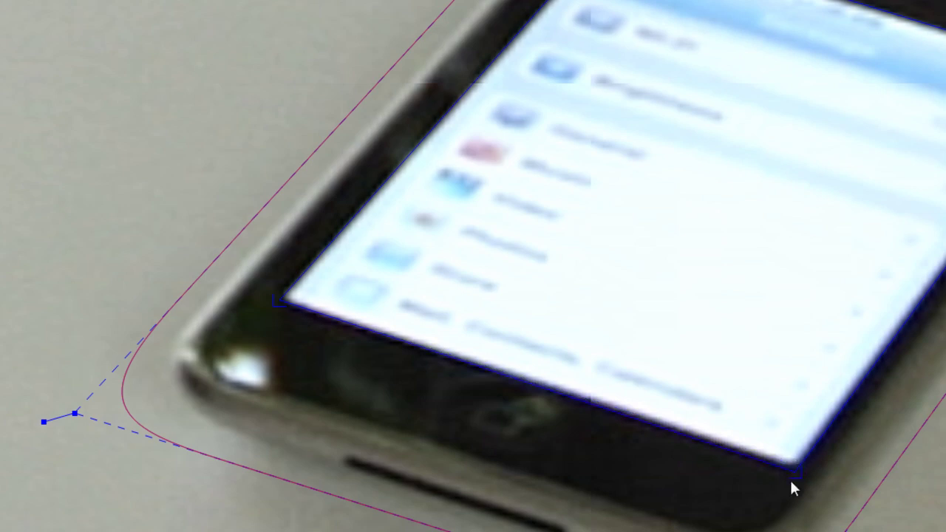
Step forward through the tracked frames and examine how well the surface's lower corners stay on the iPod's screen.
key(Right)
key(Right)
key(Right)
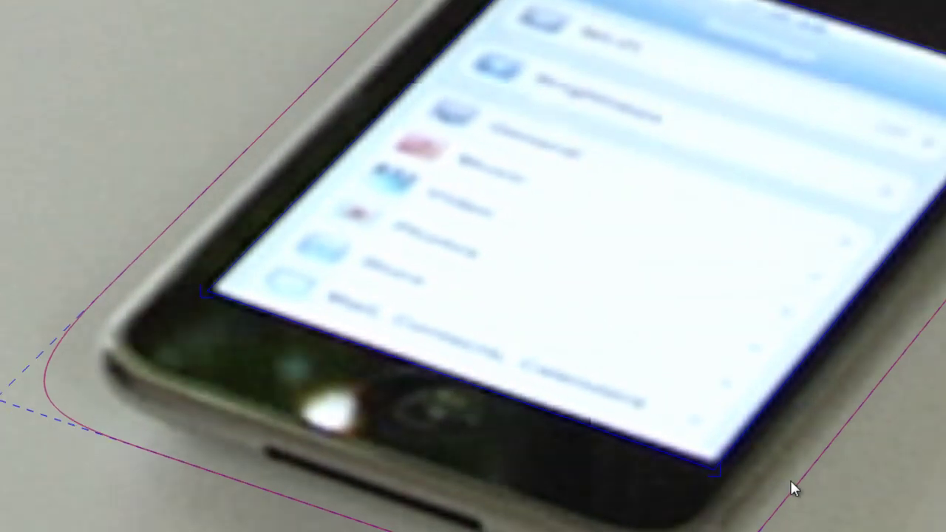
key(Right)
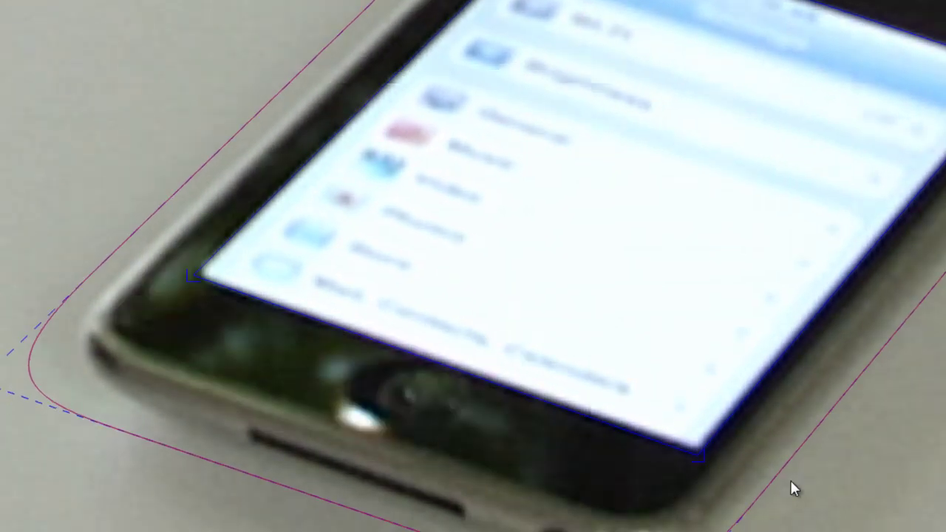
key(Right)
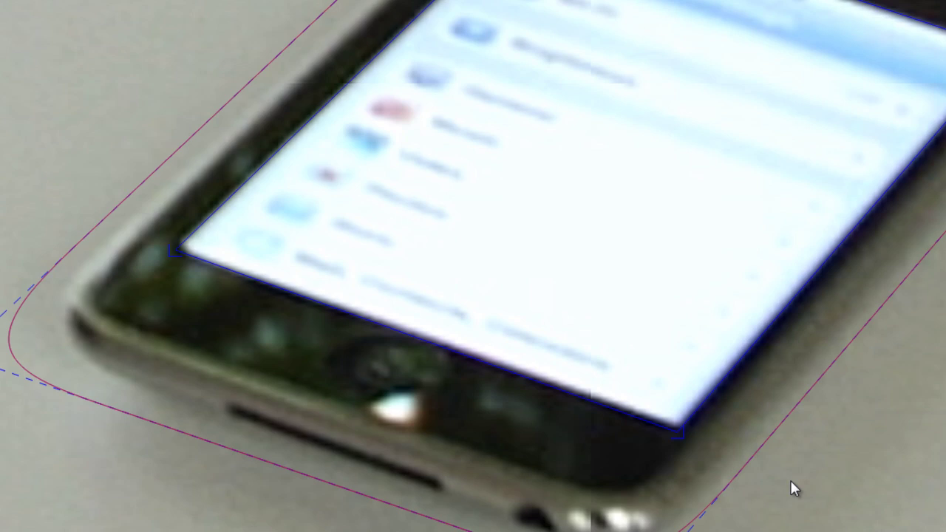
key(Right)
key(Right)
key(Right)
key(Right)
key(Right)
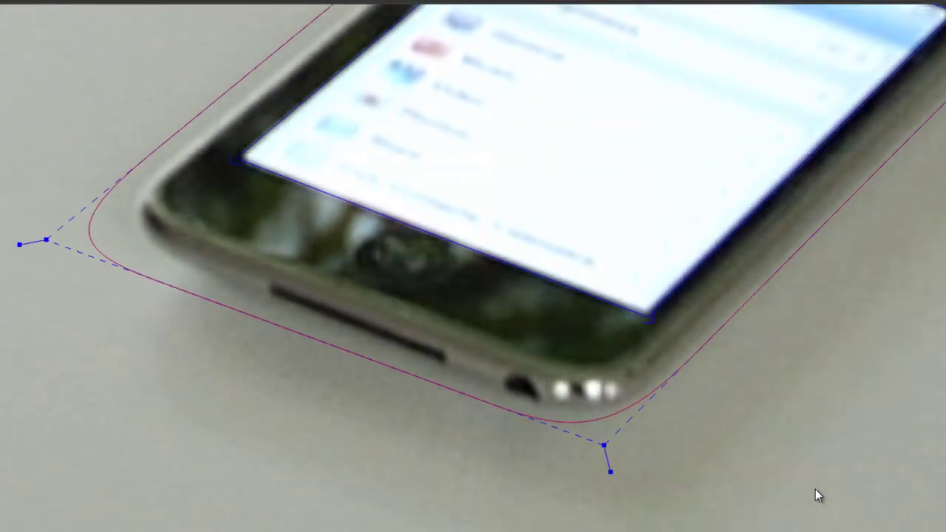
key(Right)
key(Right)
key(Right)
key(Right)
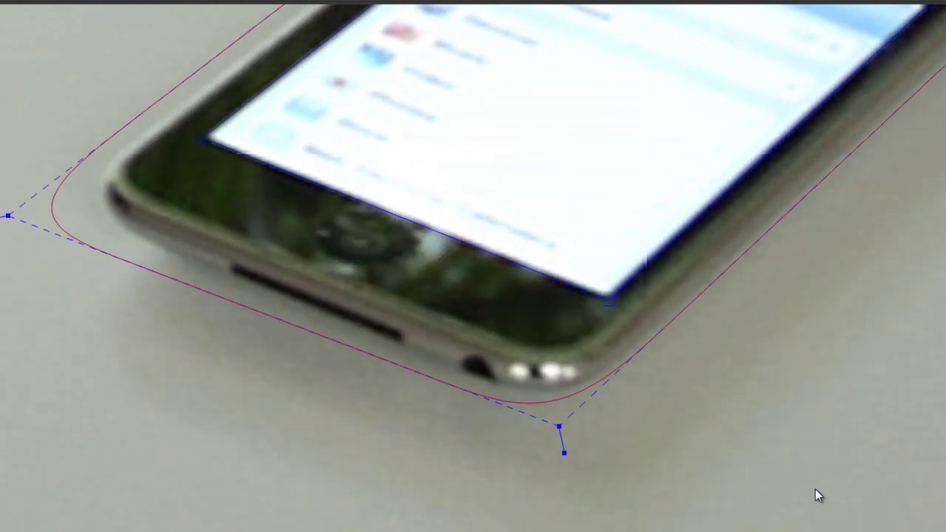
key(Right)
key(Right)
key(Right)
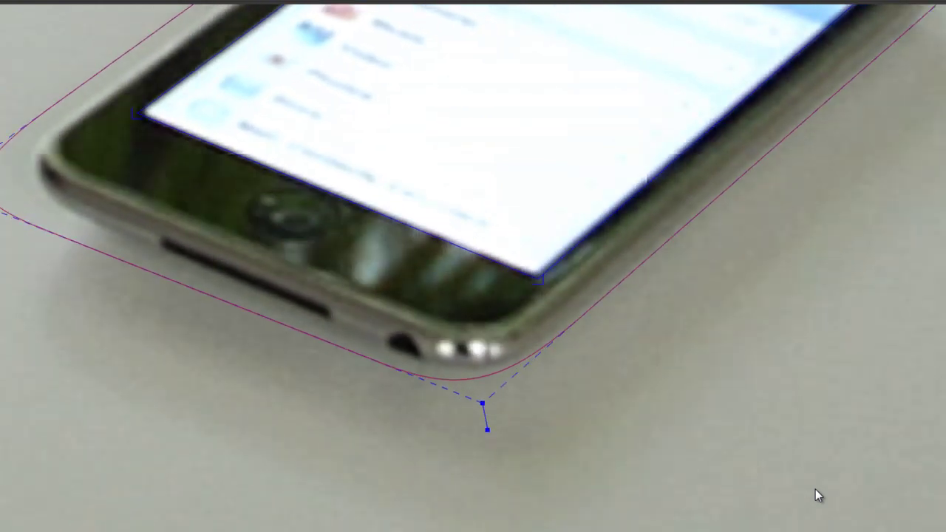
key(Right)
key(Right)
key(Right)
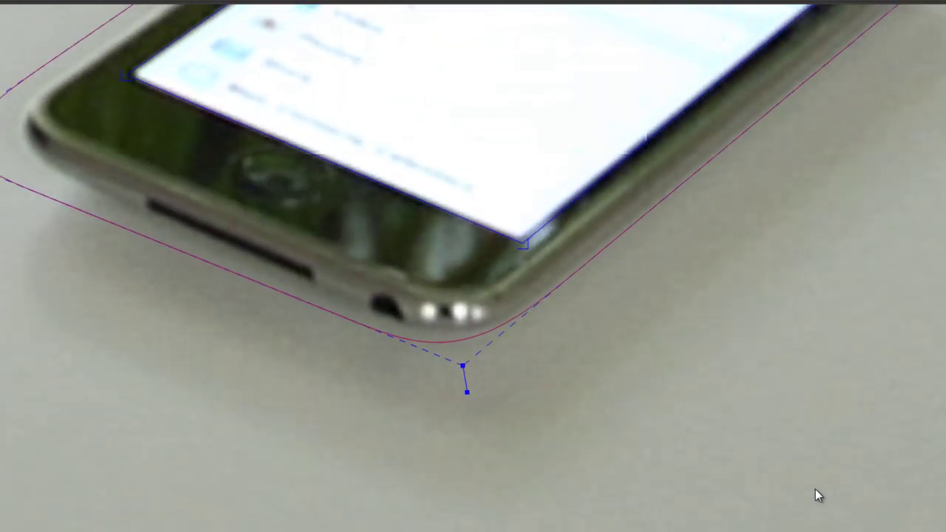
key(Right)
key(Right)
key(Right)
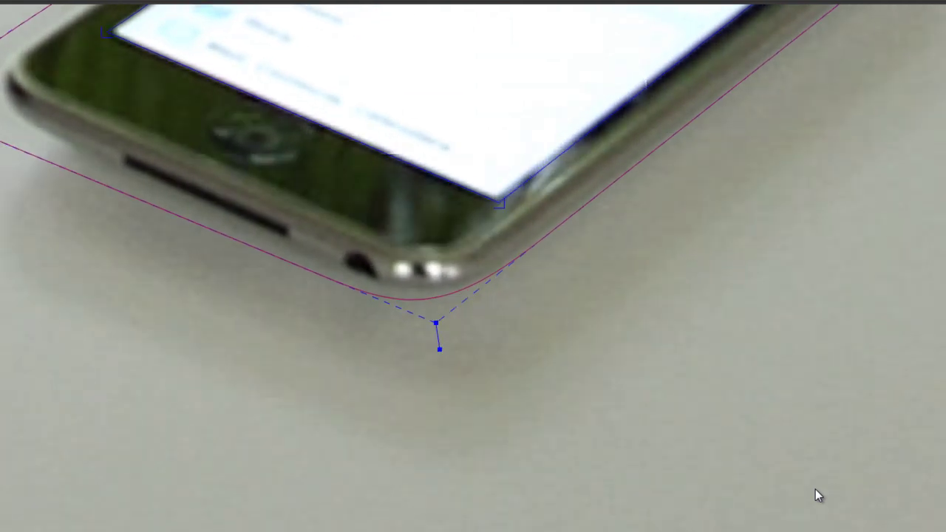
key(Right)
key(Right)
key(Right)
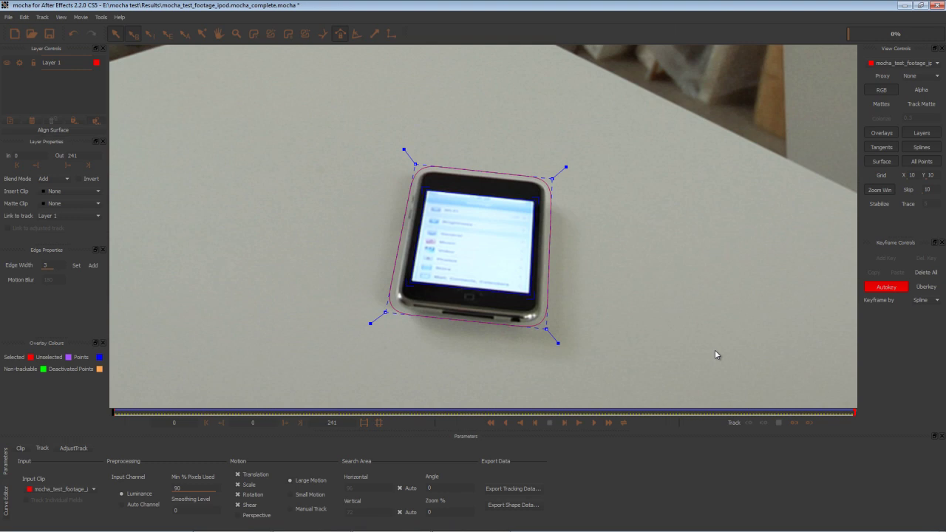
Review the tracked clip with the 10 by 10 grid shown over the surface to check the perspective across the table.
click(592, 422)
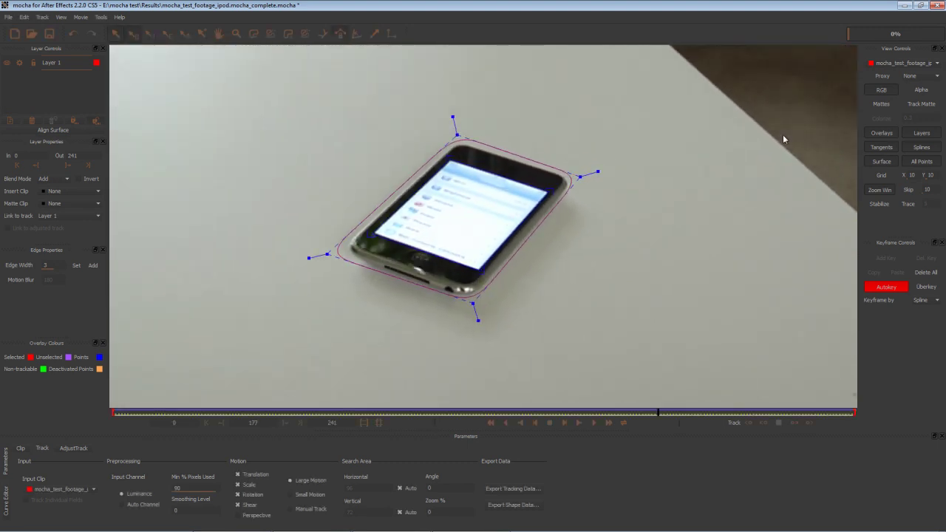
click(883, 177)
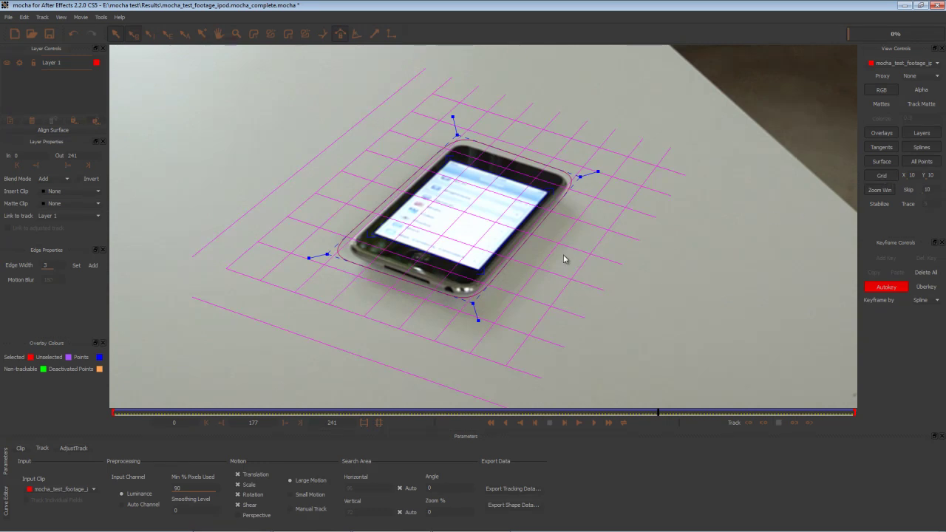
drag(476, 241, 485, 281)
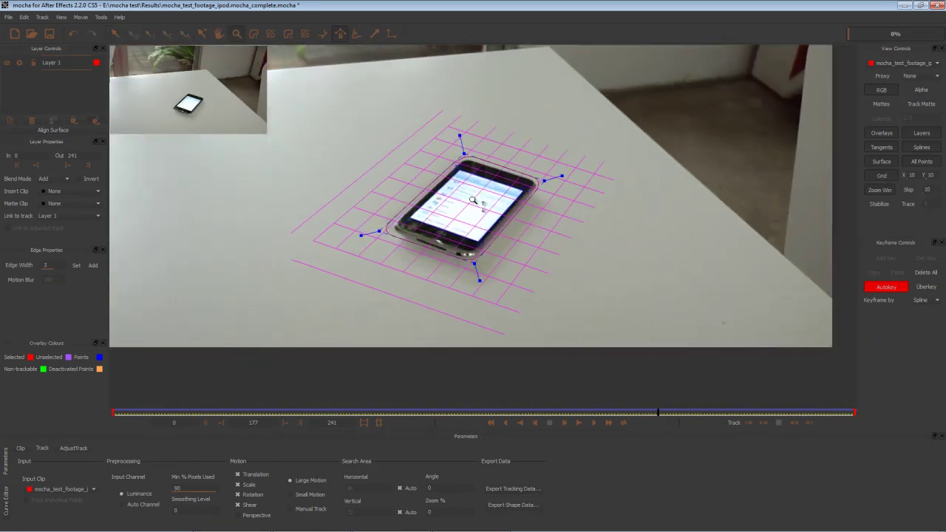
drag(473, 185, 477, 222)
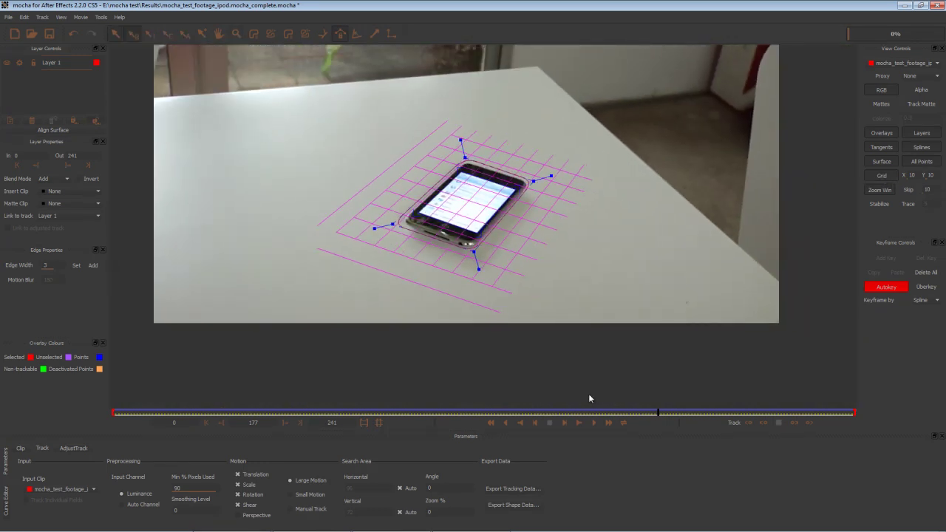
click(594, 423)
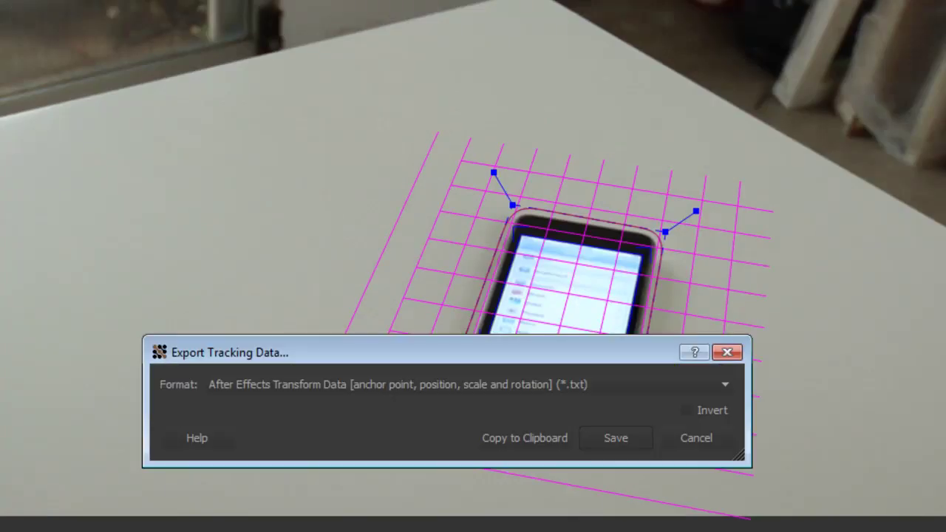
Export the tracking data to the clipboard in the After Effects Corner Pin [supports motion blur] format.
click(625, 386)
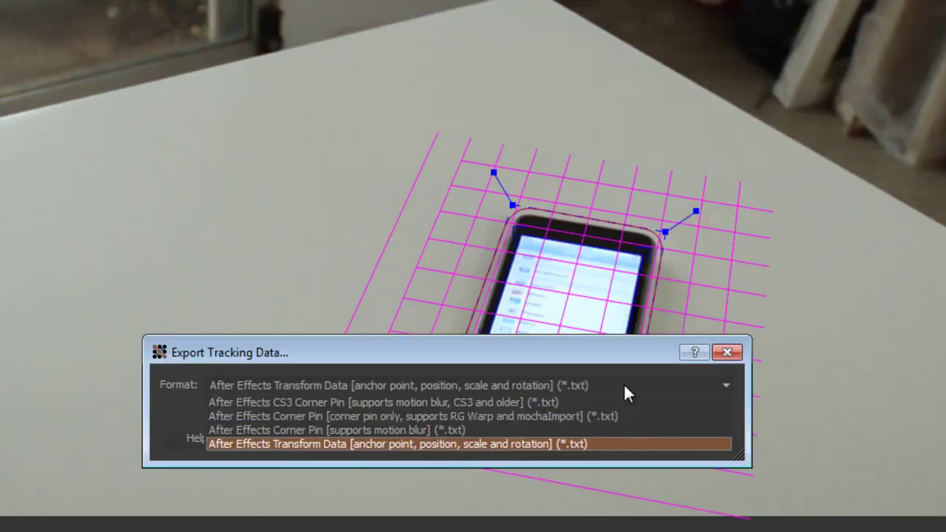
click(476, 431)
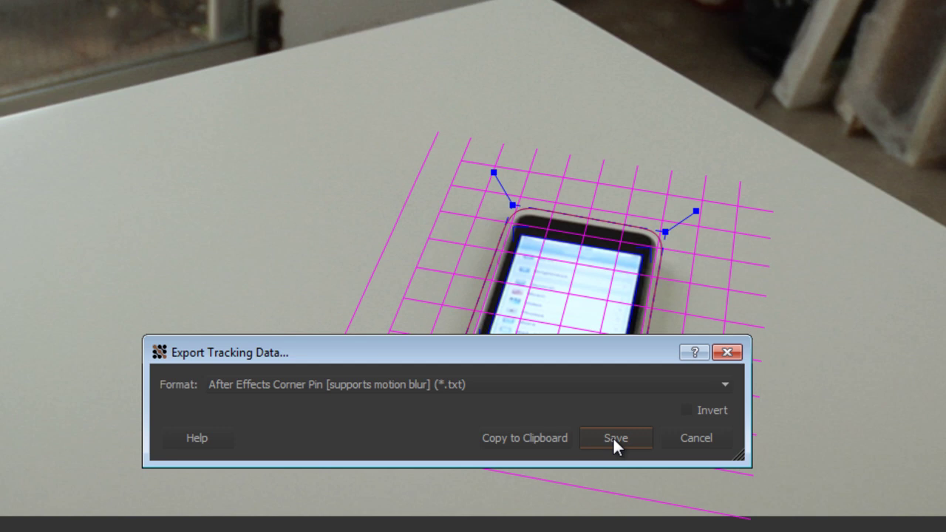
click(530, 438)
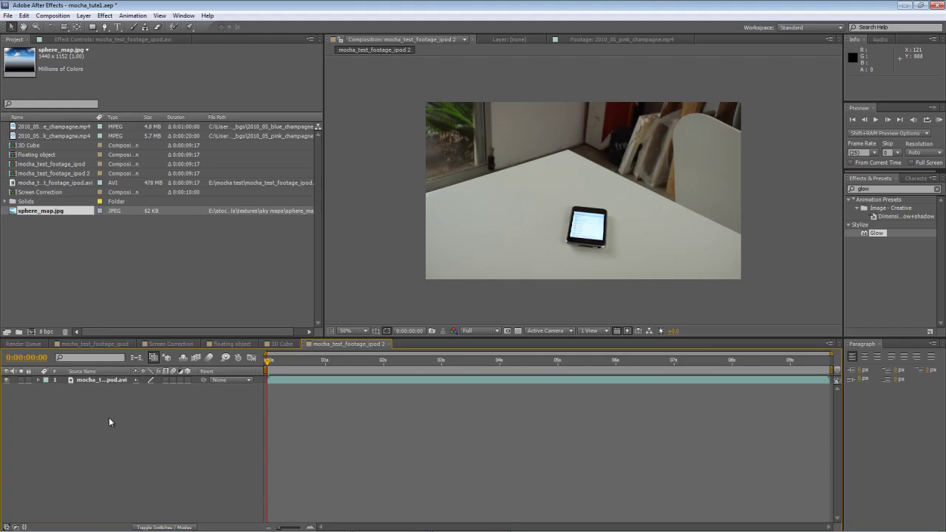
Switch to After Effects and look through the iPod footage in the mocha_test_footage_ipod 2 composition.
click(105, 380)
drag(269, 363, 478, 372)
key(Home)
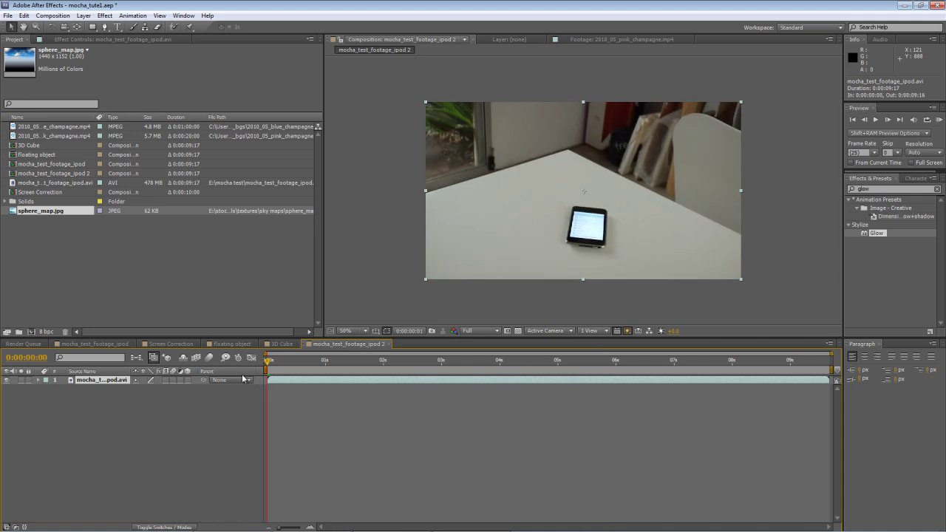
click(220, 436)
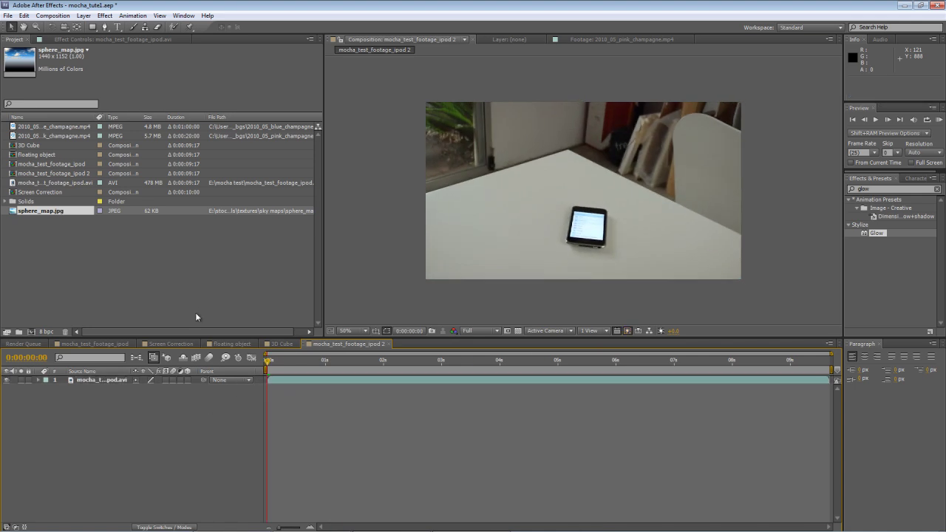
click(197, 303)
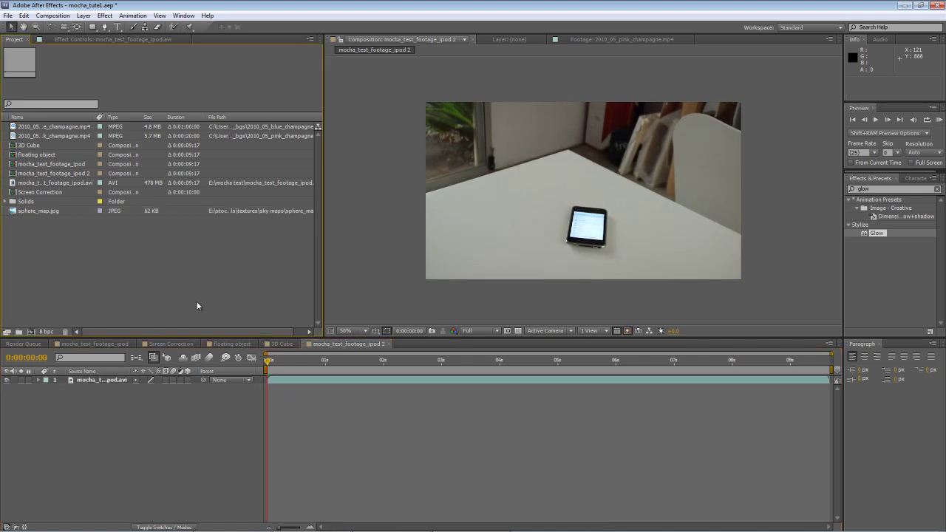
click(196, 415)
click(157, 286)
Try pasting the tracking data directly onto 2010_05_pink_champagne.mp4 placed above the iPod footage, and delete that clip's layer.
click(14, 138)
drag(15, 137, 33, 380)
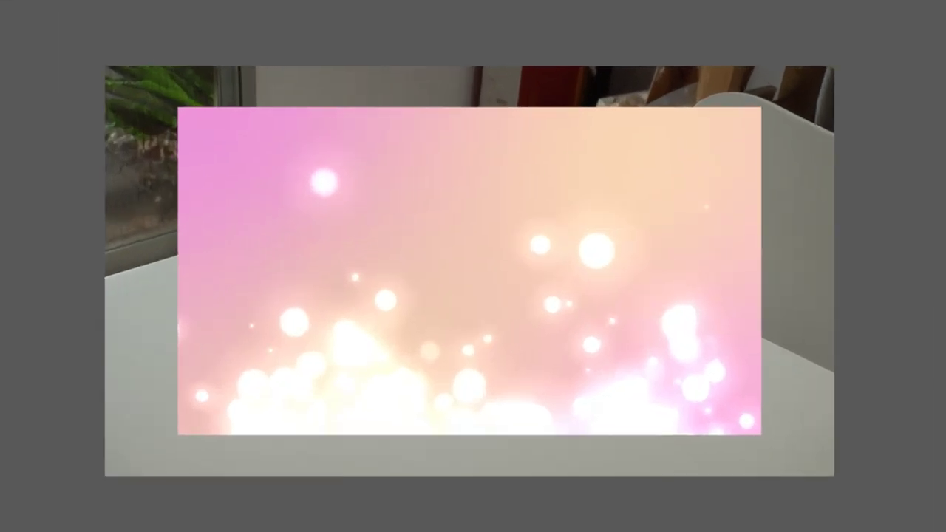
click(470, 272)
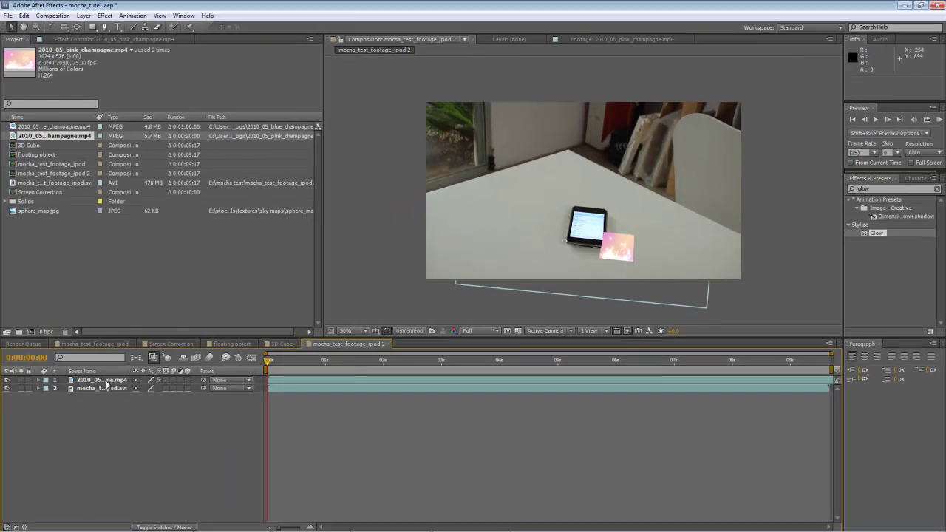
click(107, 381)
key(Delete)
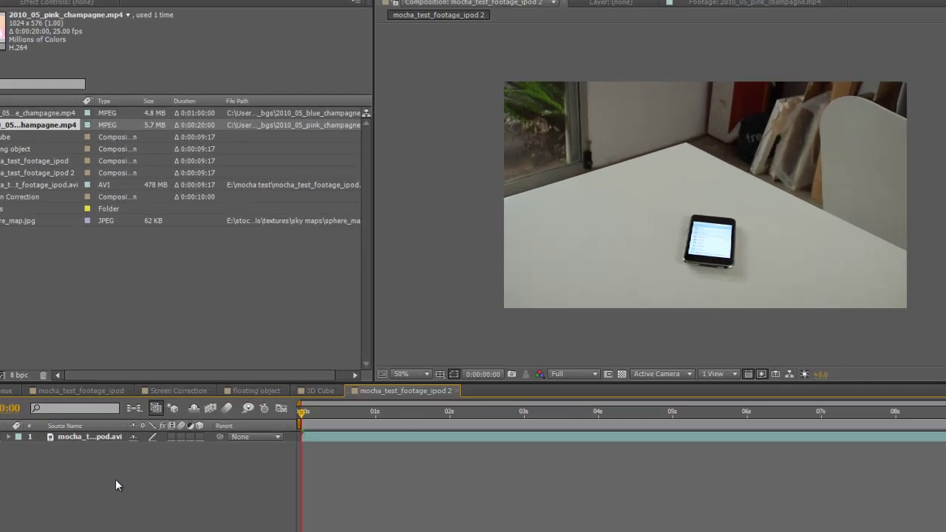
Create a new 960 x 720 px composition using the DVCPRO HD 720 25 preset.
key(ctrl+n)
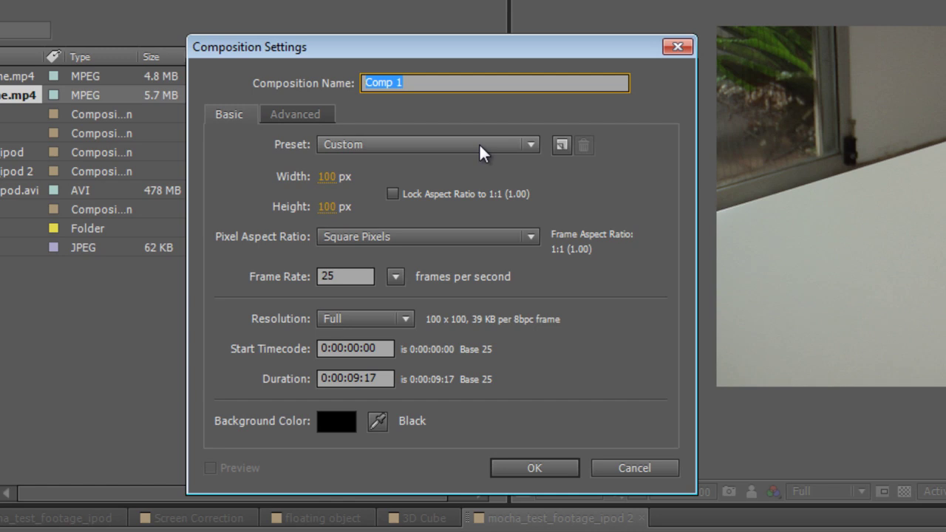
click(412, 147)
click(399, 531)
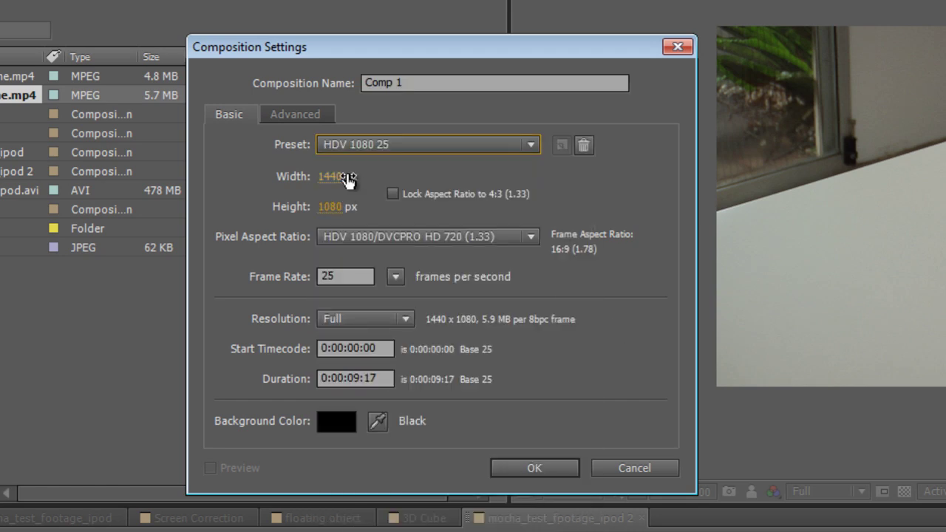
click(363, 145)
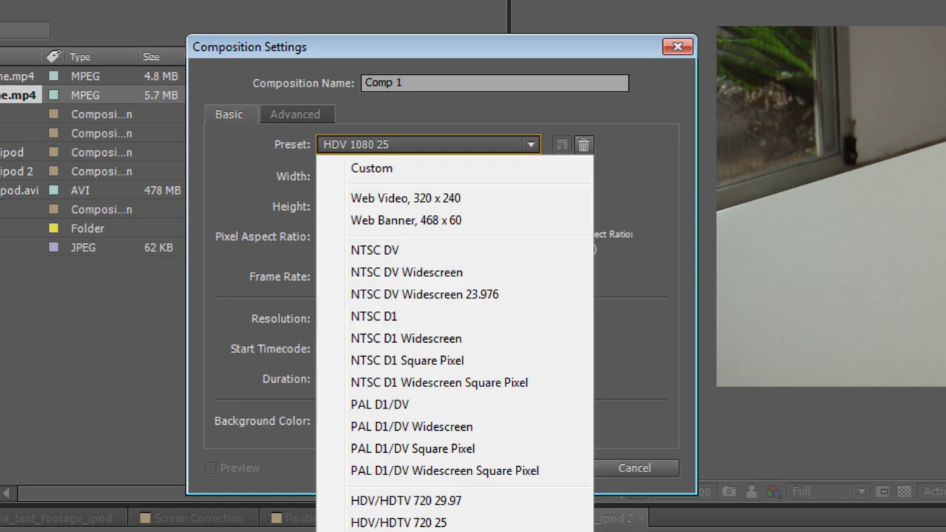
click(399, 531)
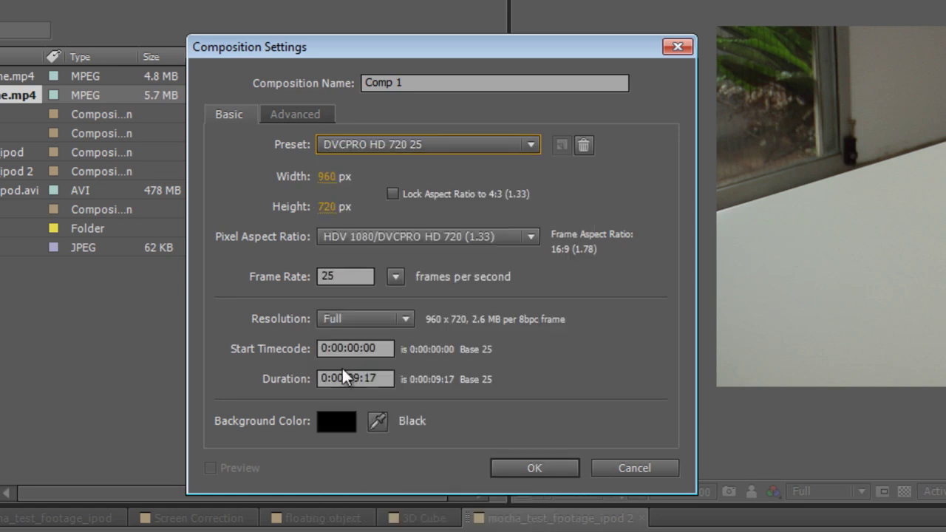
click(541, 469)
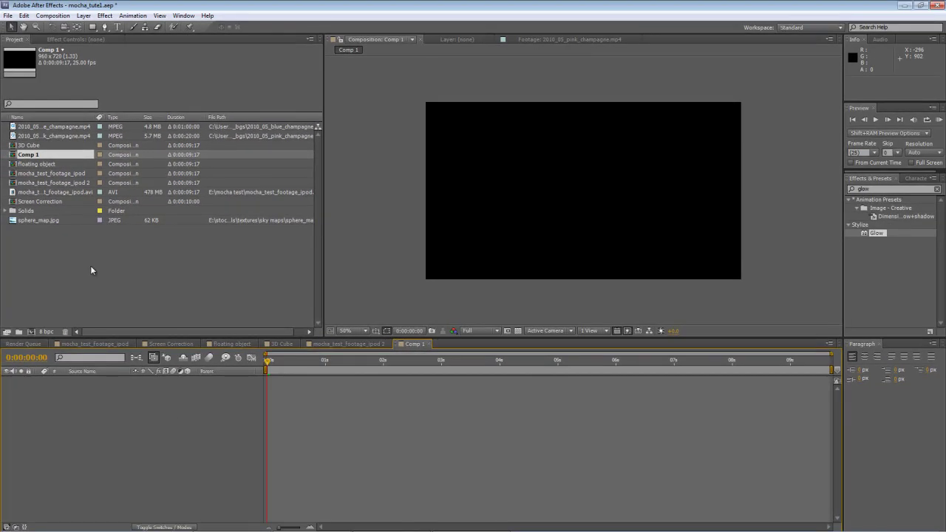
drag(14, 128, 82, 405)
click(95, 392)
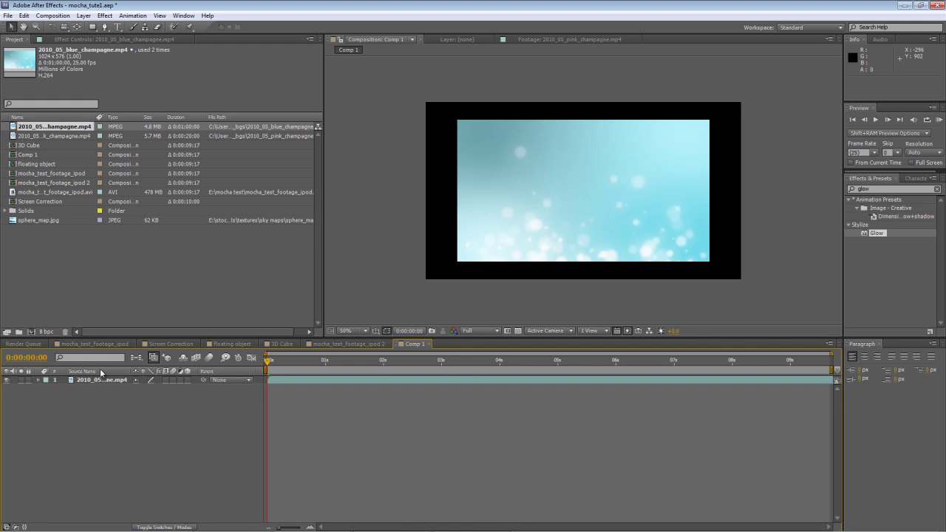
click(108, 379)
key(Delete)
Add 2010_05_pink_champagne.mp4 to Comp 1 and scale it up uniformly to about 127% so it fills the frame.
drag(34, 136, 86, 395)
click(91, 382)
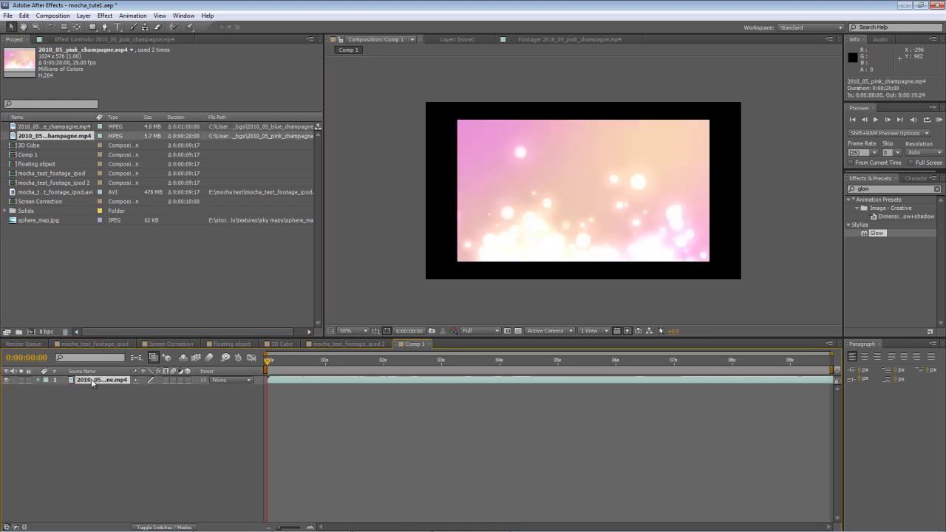
key(s)
drag(147, 389, 158, 388)
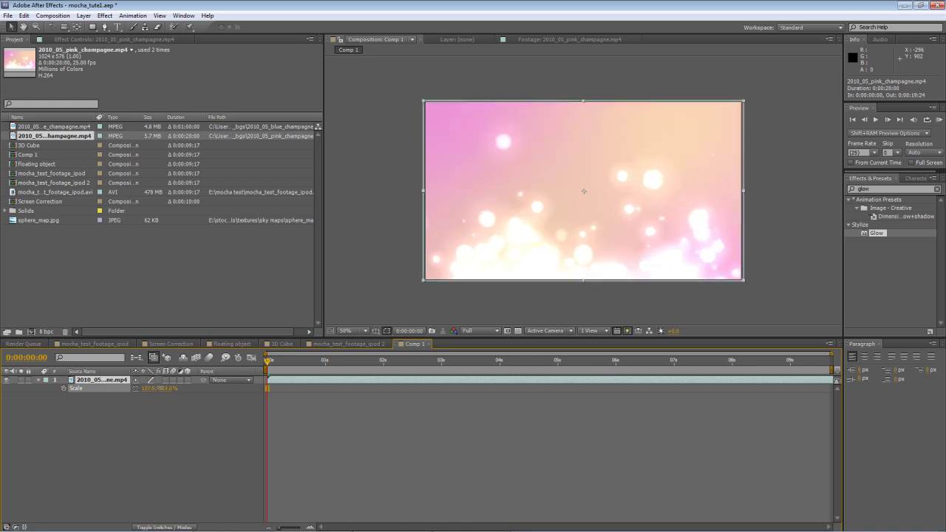
click(145, 425)
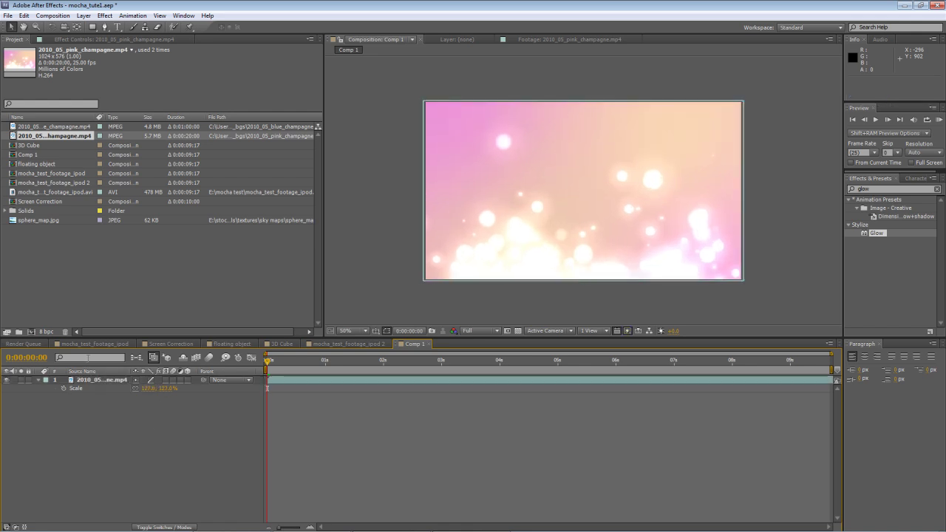
Place Comp 1 above the iPod footage in the mocha_test_footage_ipod 2 composition.
click(338, 343)
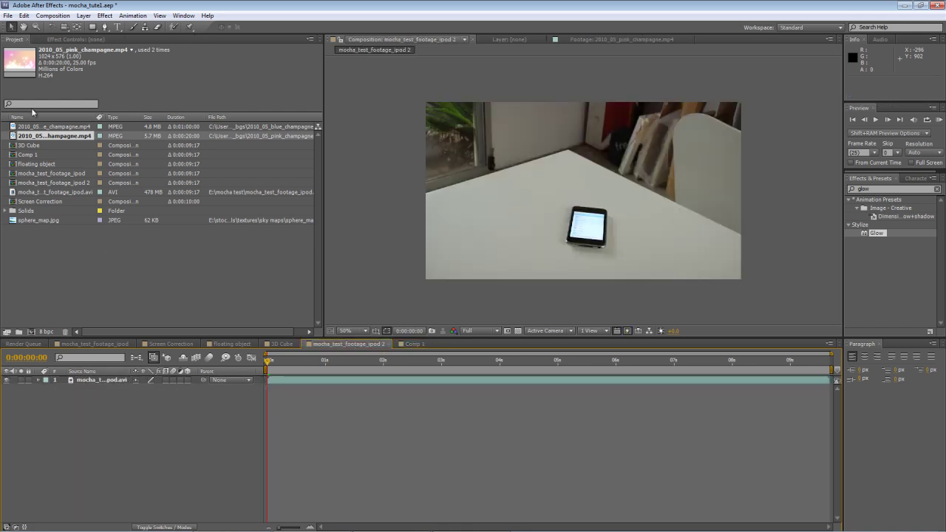
click(56, 225)
drag(23, 155, 74, 384)
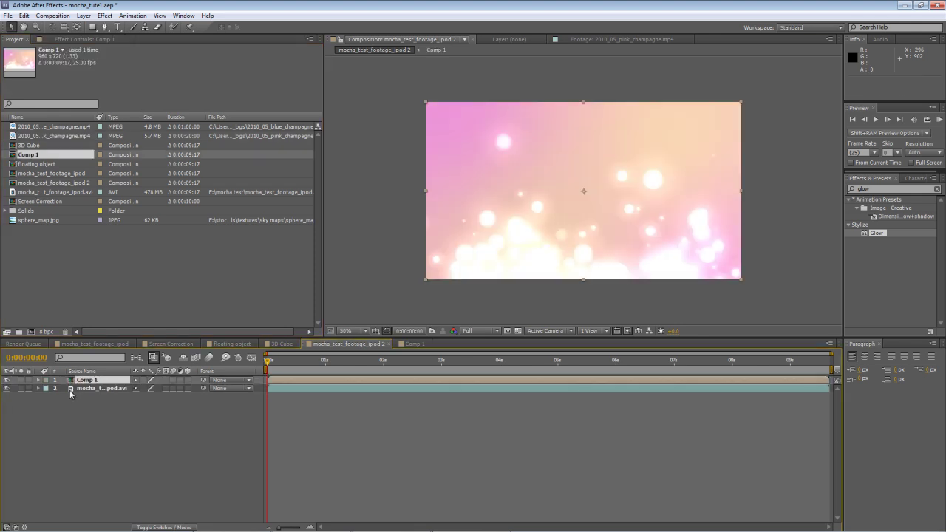
Paste the copied corner pin tracking data onto the Comp 1 layer and play the tracked screen replacement.
click(71, 382)
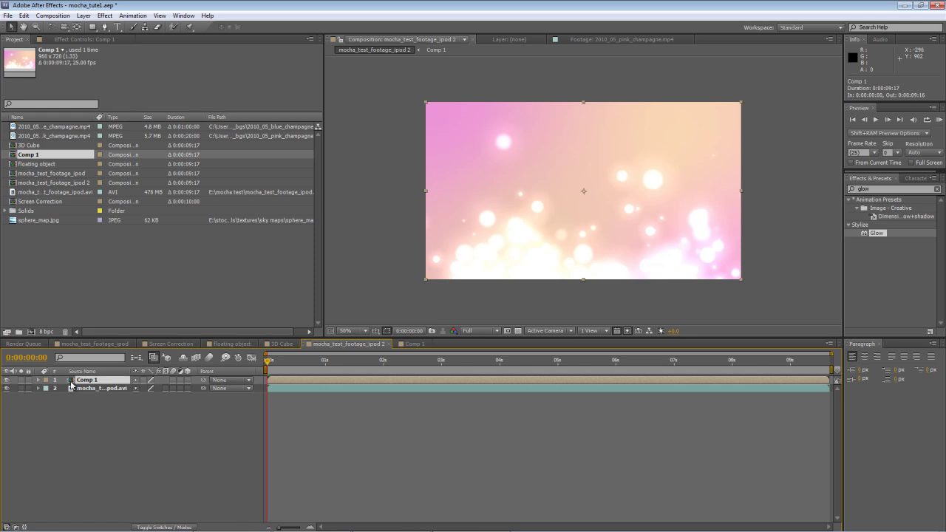
key(ctrl+v)
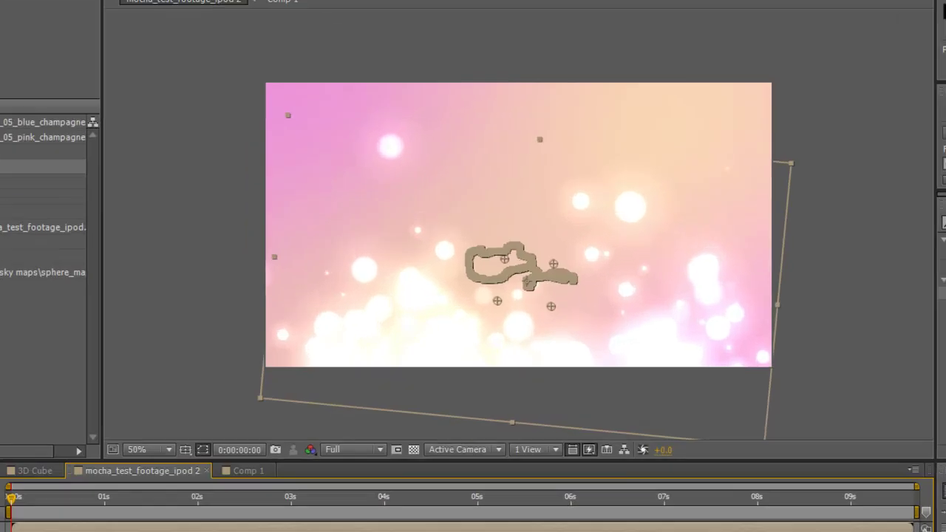
key(space)
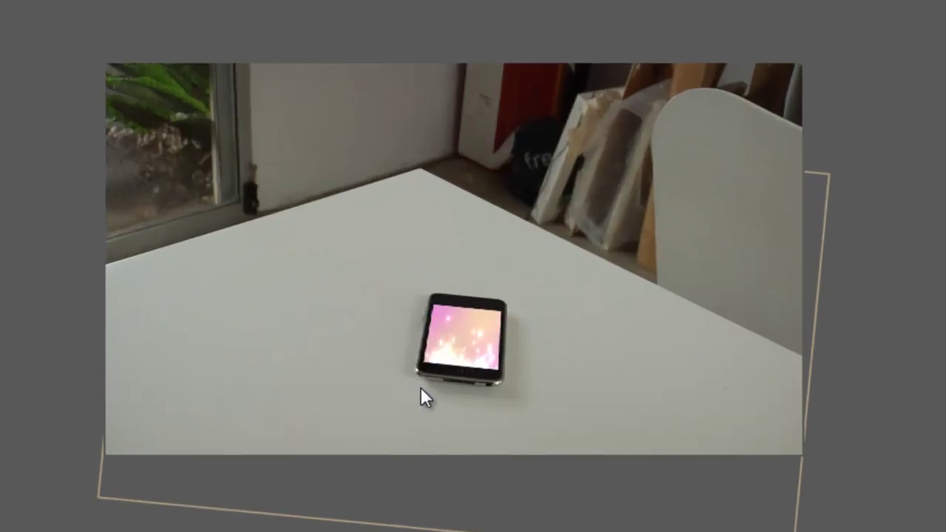
scroll(419, 386, up, 1)
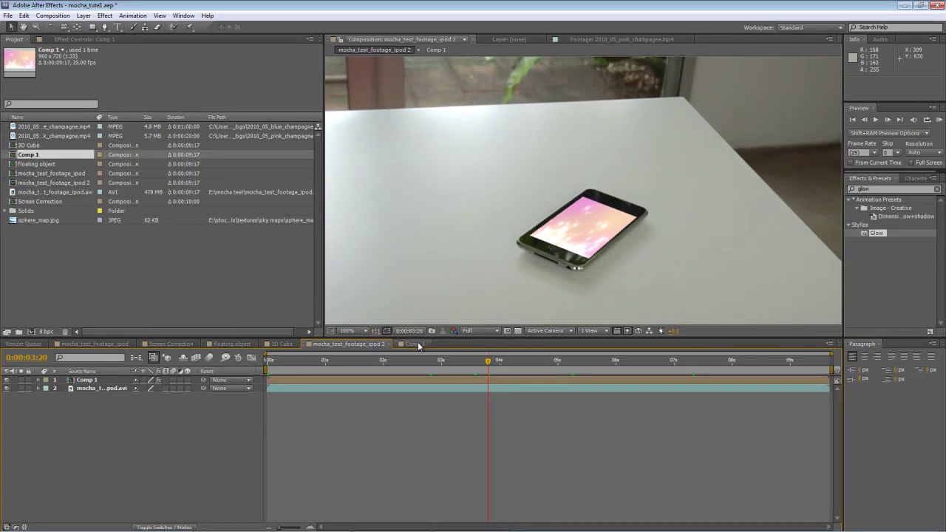
In Comp 1, set the pink champagne clip's rotation to -90°.
click(417, 343)
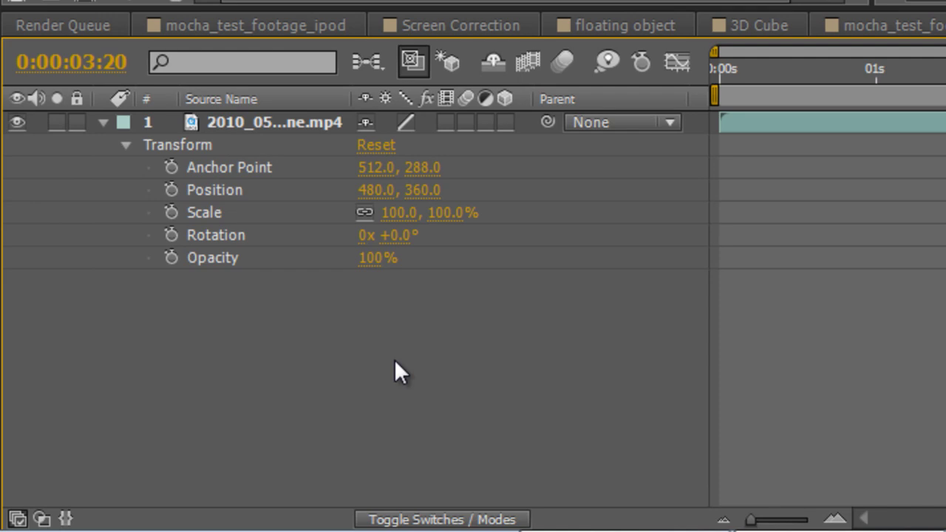
click(402, 235)
text(-90)
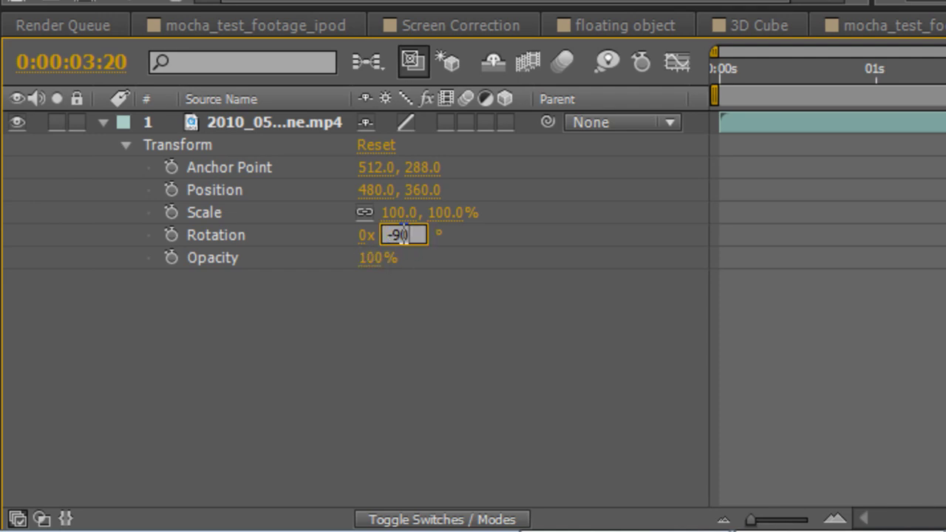
key(Return)
click(342, 384)
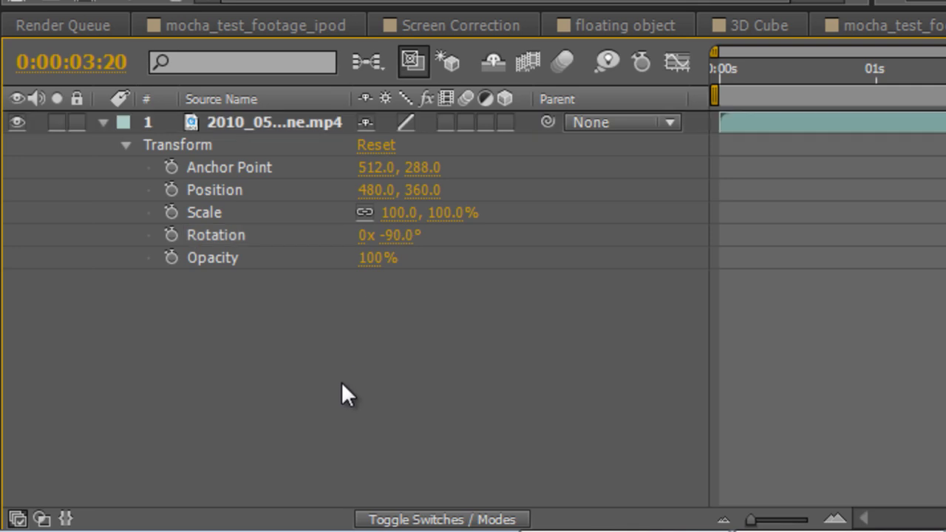
Scale the rotated clip non-uniformly to about 71% by 224% to fill Comp 1, and check it in mocha_test_footage_ipod 2.
click(209, 210)
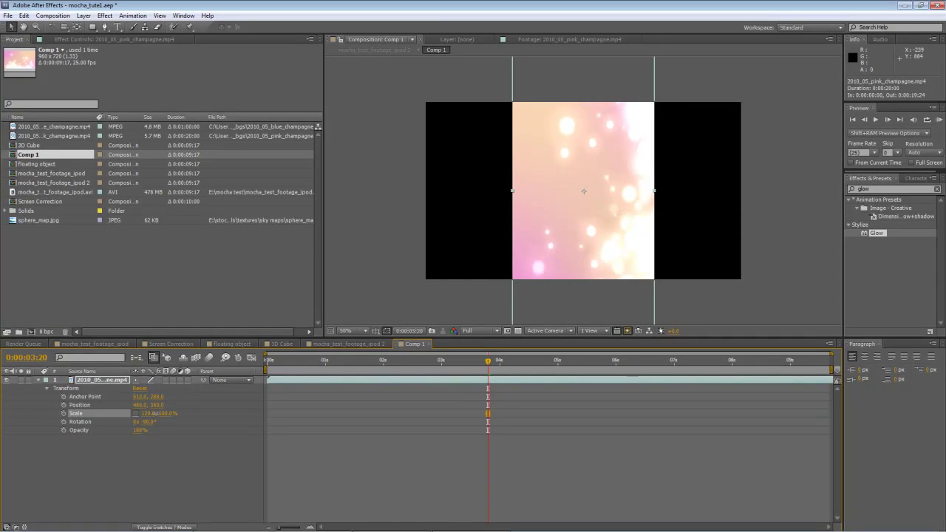
drag(155, 413, 104, 413)
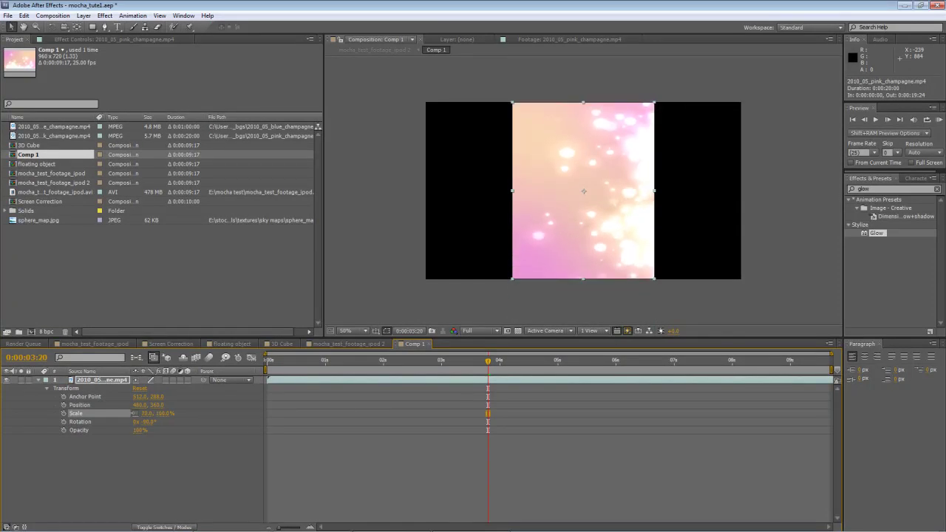
drag(161, 414, 221, 416)
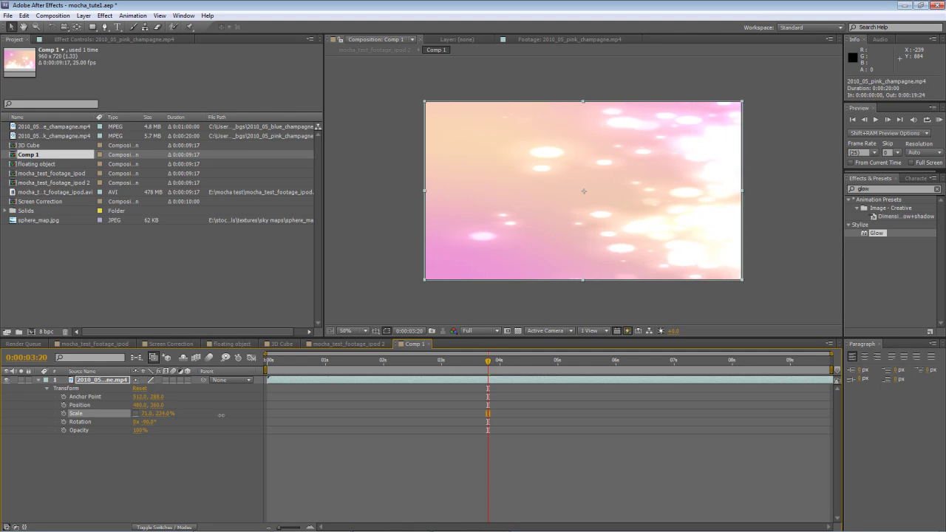
click(340, 344)
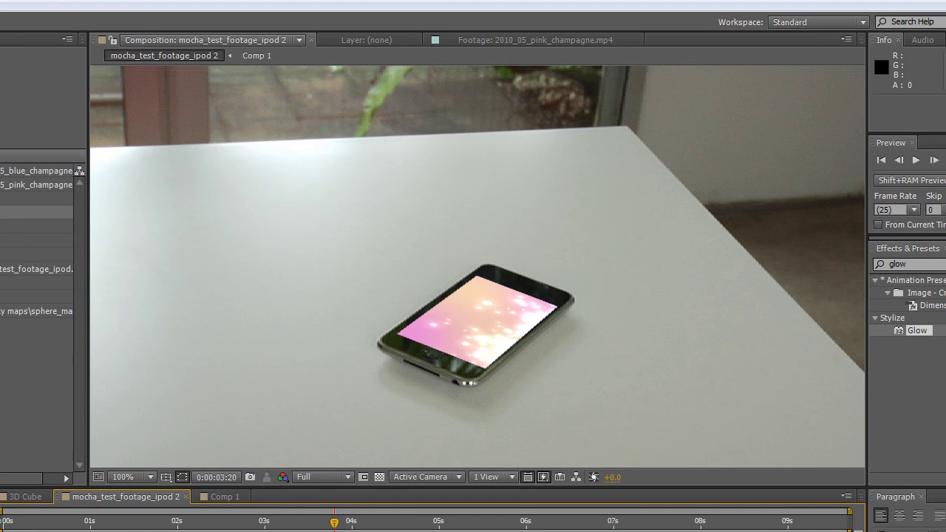
drag(60, 525, 809, 526)
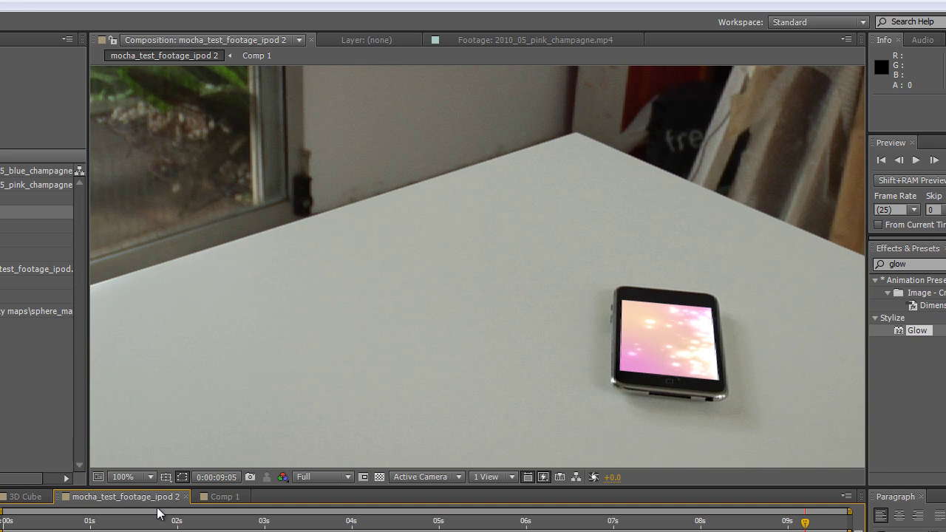
Draw a rectangle with a 30 px black stroke along the edges of the Comp 1 frame.
click(225, 497)
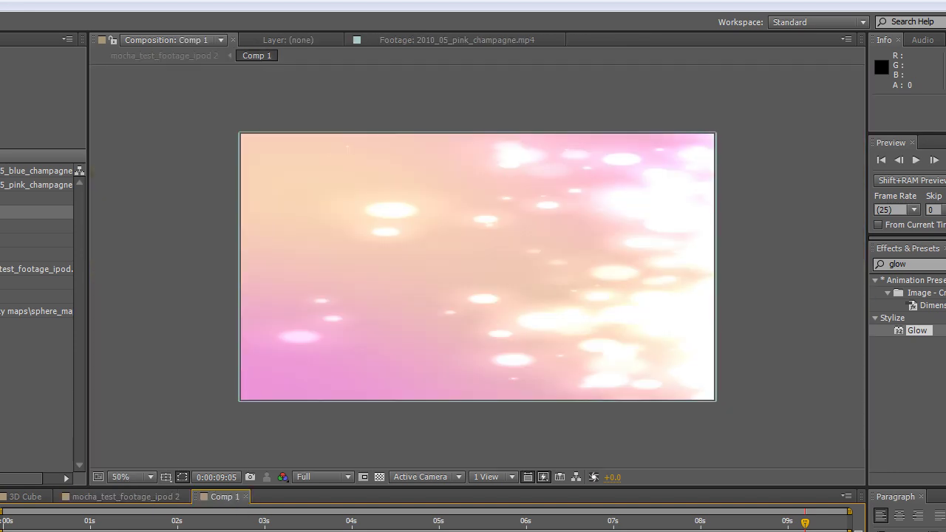
key(q)
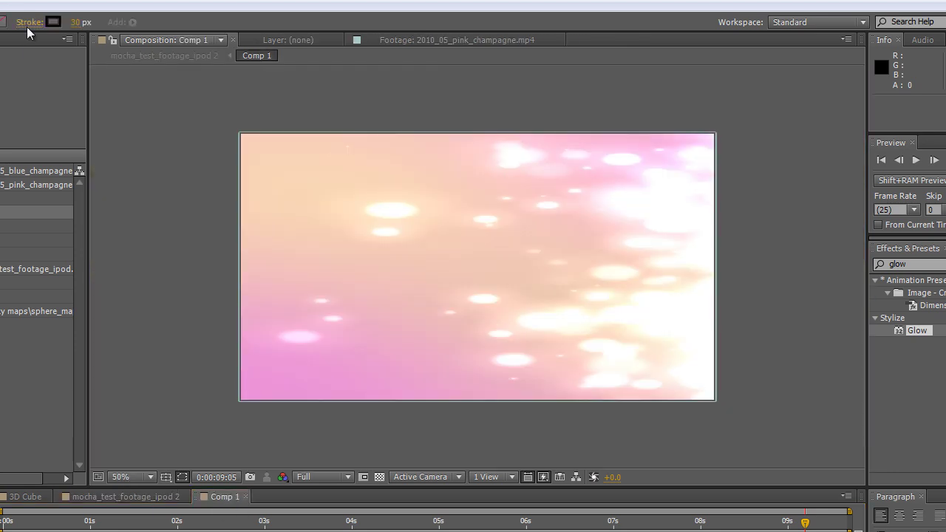
mouse_move(244, 134)
mouse_down()
mouse_move(625, 354)
mouse_move(642, 343)
mouse_move(716, 402)
mouse_up()
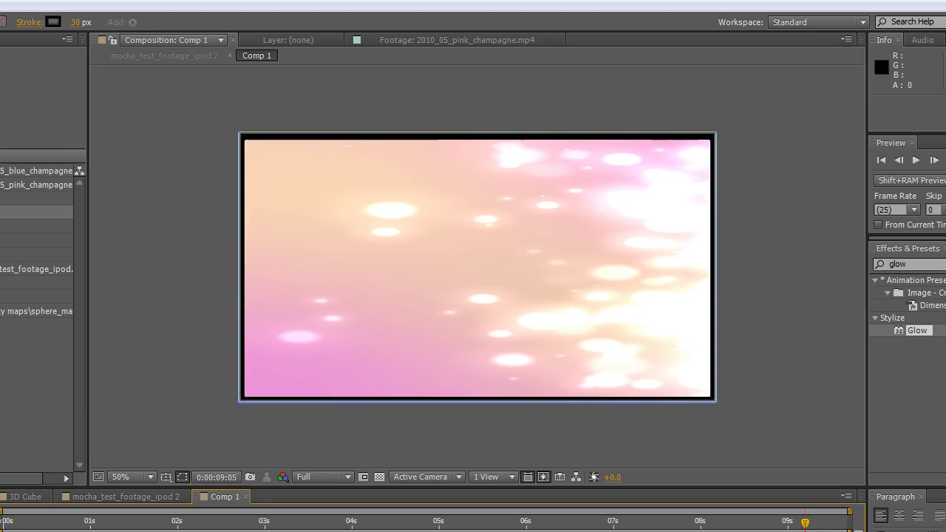
Scrub and play mocha_test_footage_ipod 2 to check how the bordered screen replacement sits on the iPod.
click(115, 499)
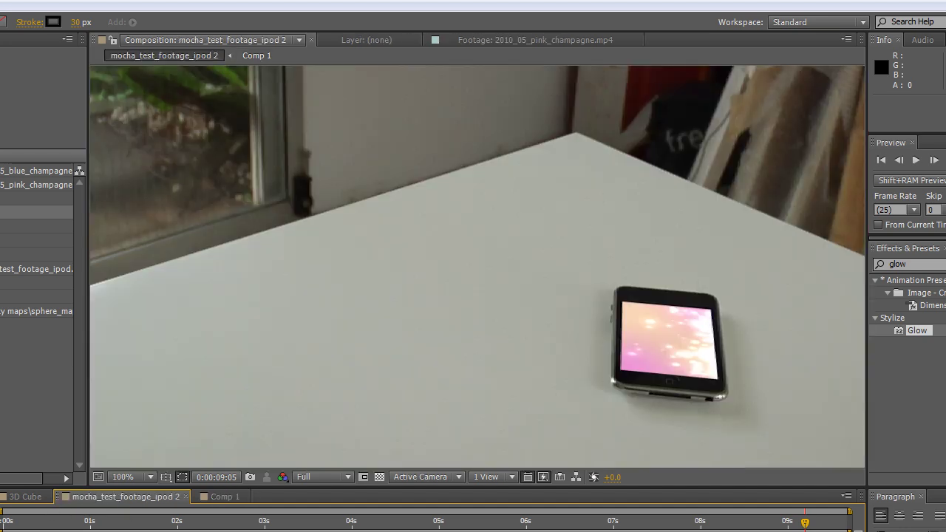
drag(65, 522, 206, 521)
key(space)
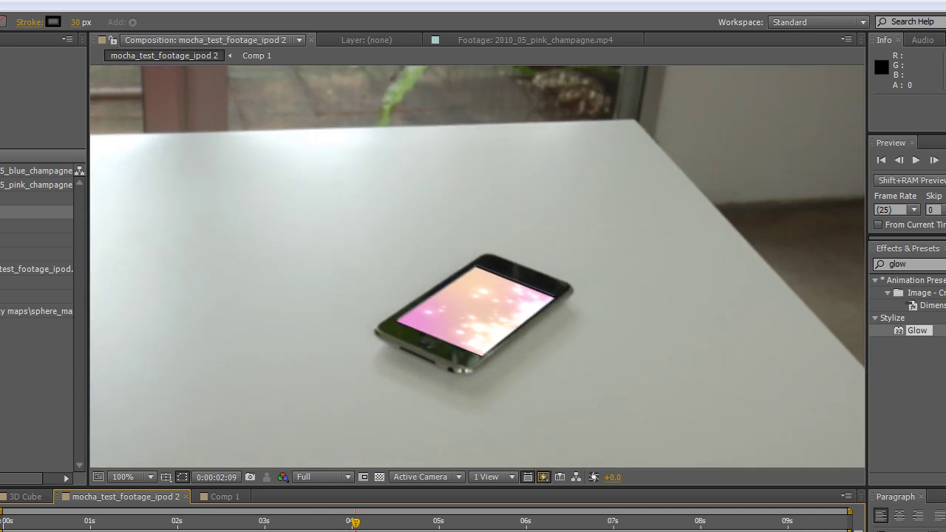
key(comma)
key(comma)
key(space)
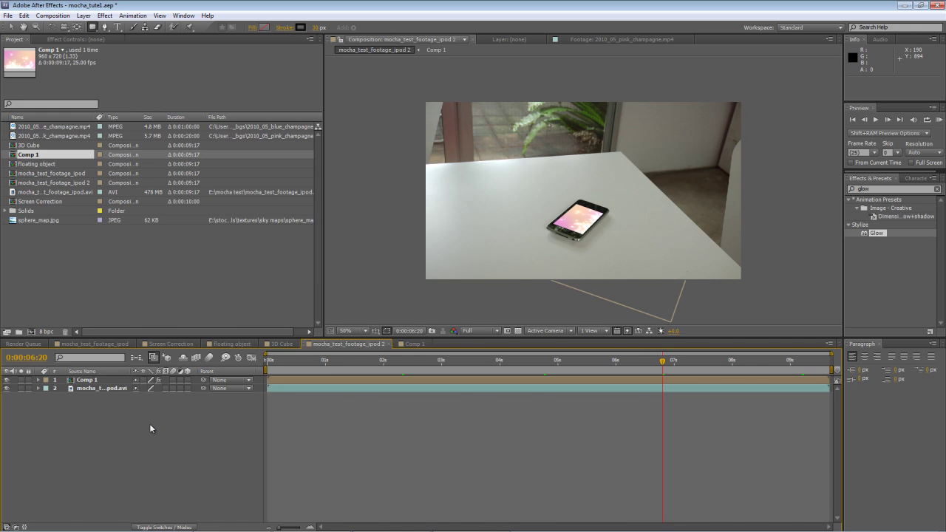
Examine the cube in the 3D Cube composition by scrubbing and orbiting the camera, and undo the camera move.
click(285, 345)
drag(267, 360, 467, 362)
click(63, 26)
drag(539, 199, 849, 232)
key(ctrl+z)
click(216, 444)
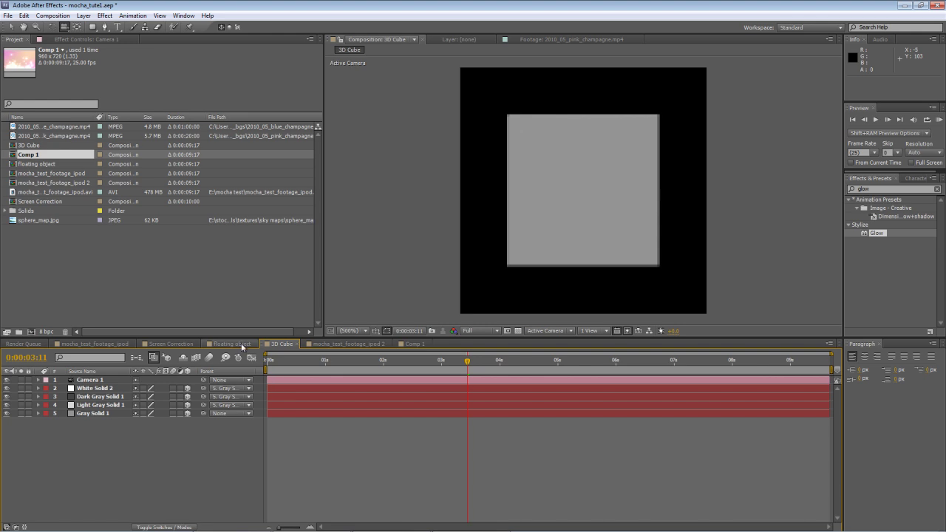
Scrub through the floating object composition and inspect the transform properties and keyframes of Gray Solid 2.
click(241, 343)
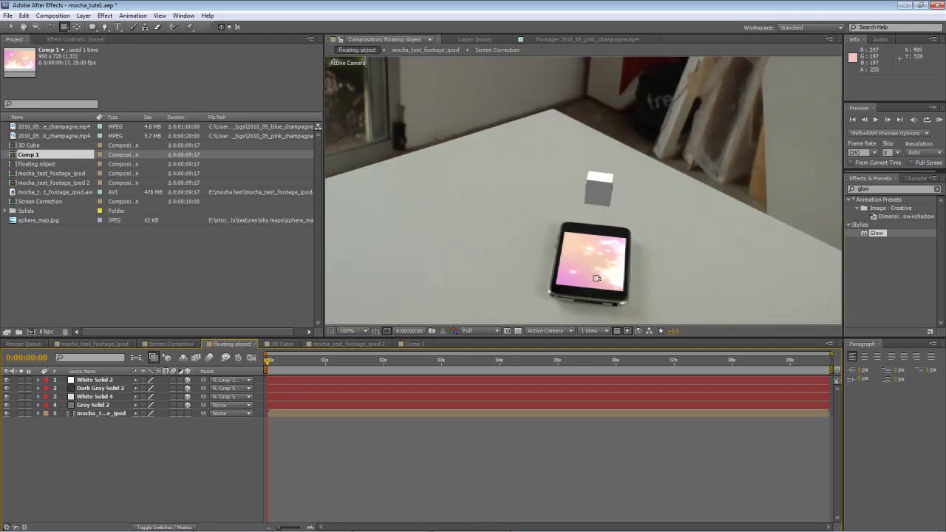
drag(324, 362, 355, 388)
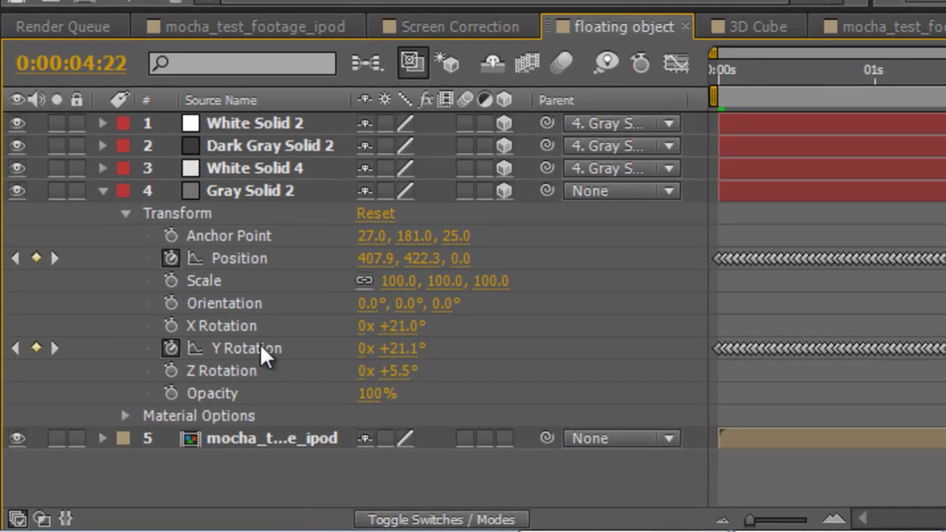
drag(769, 78, 551, 363)
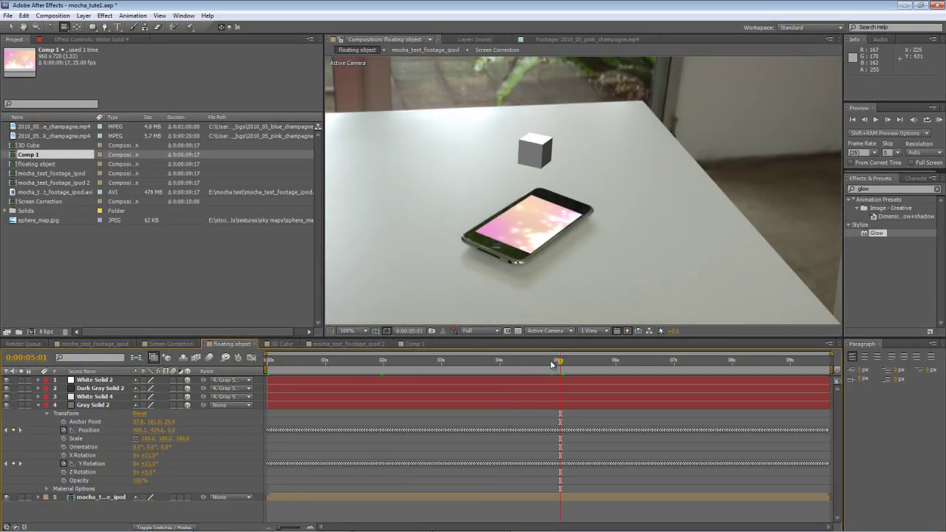